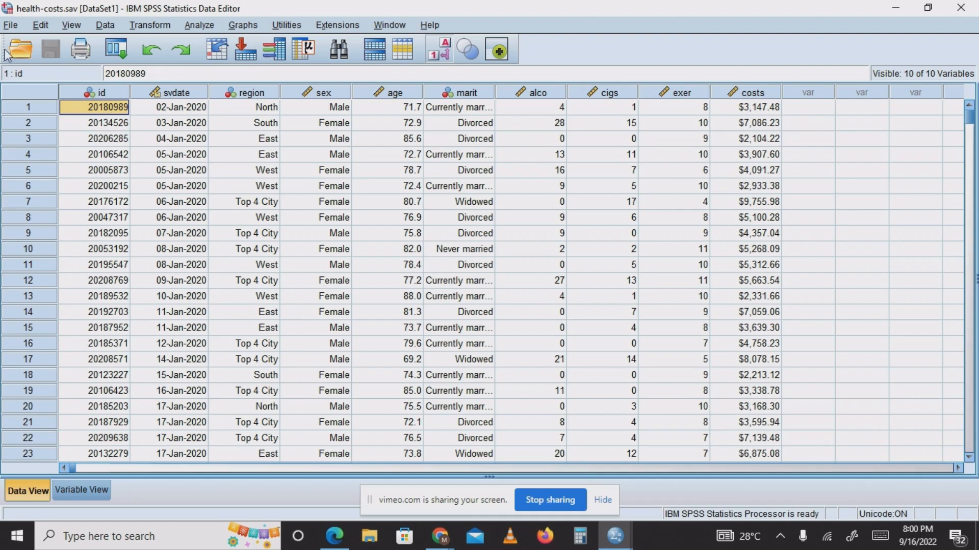
Examine the columns of the health-costs dataset one by one, from survey date through to costs.
mouse_move(120, 92)
left_click(755, 112)
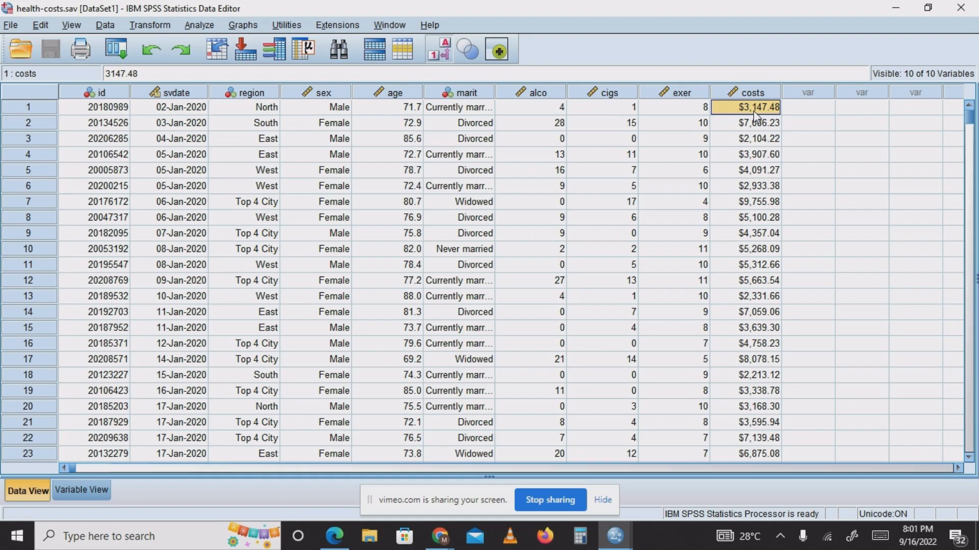
left_click(187, 97)
left_click(249, 93)
left_click(325, 93)
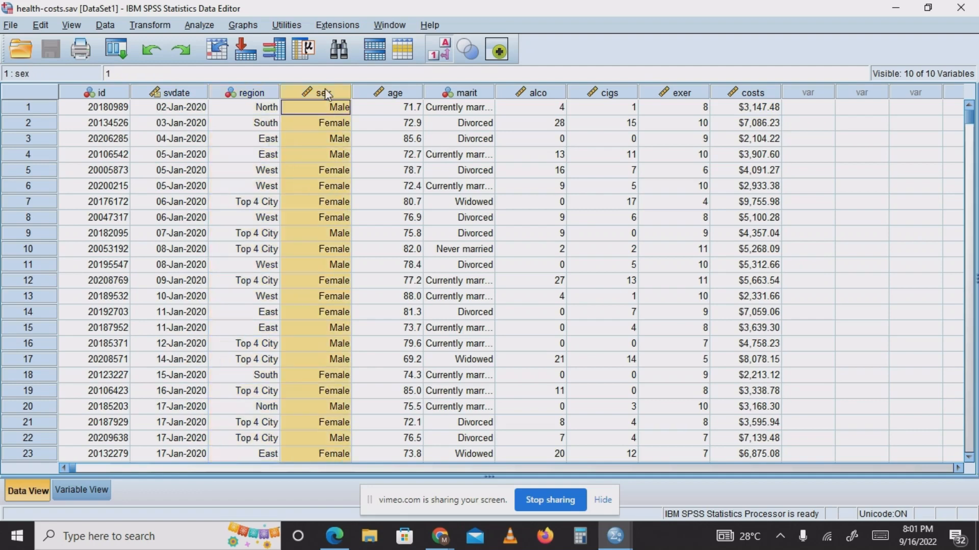
left_click(405, 91)
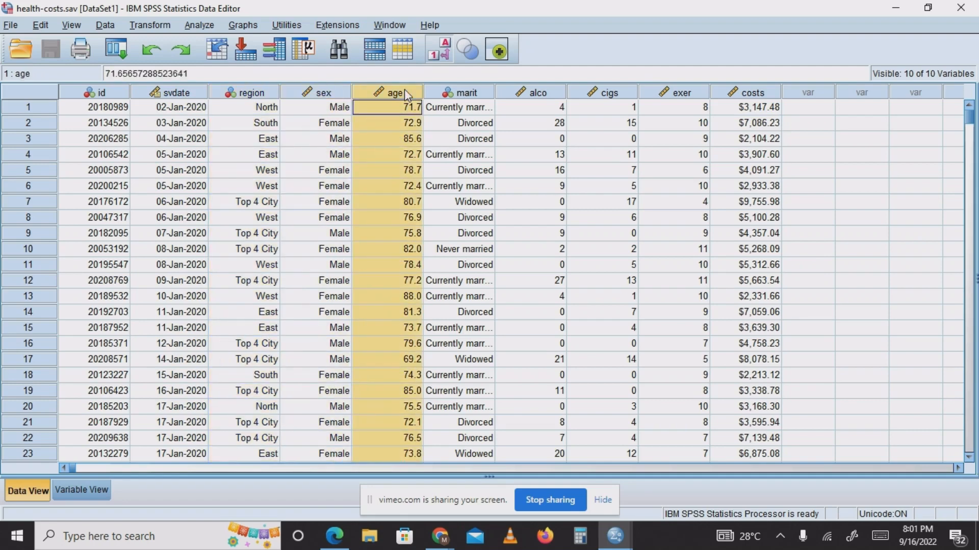
left_click(473, 96)
left_click(533, 94)
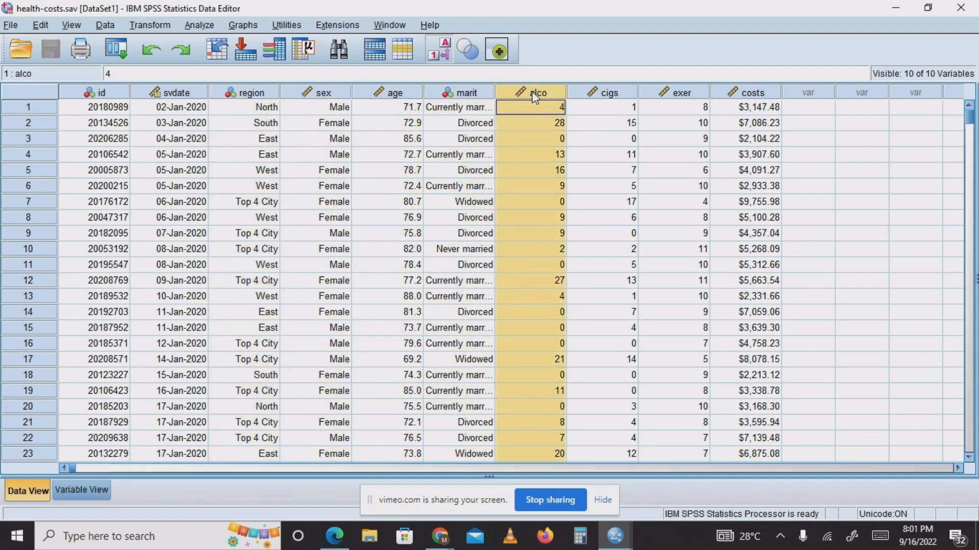
mouse_move(549, 104)
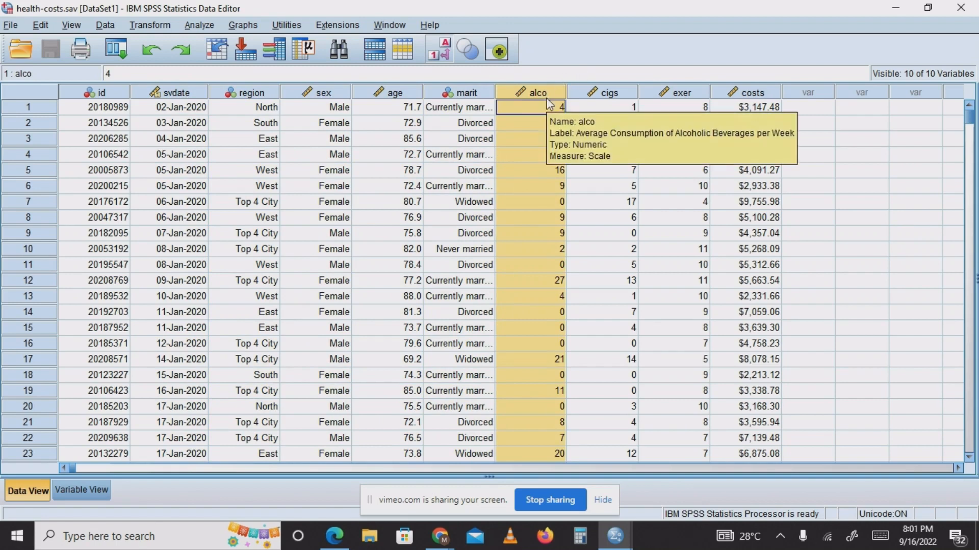
left_click(608, 102)
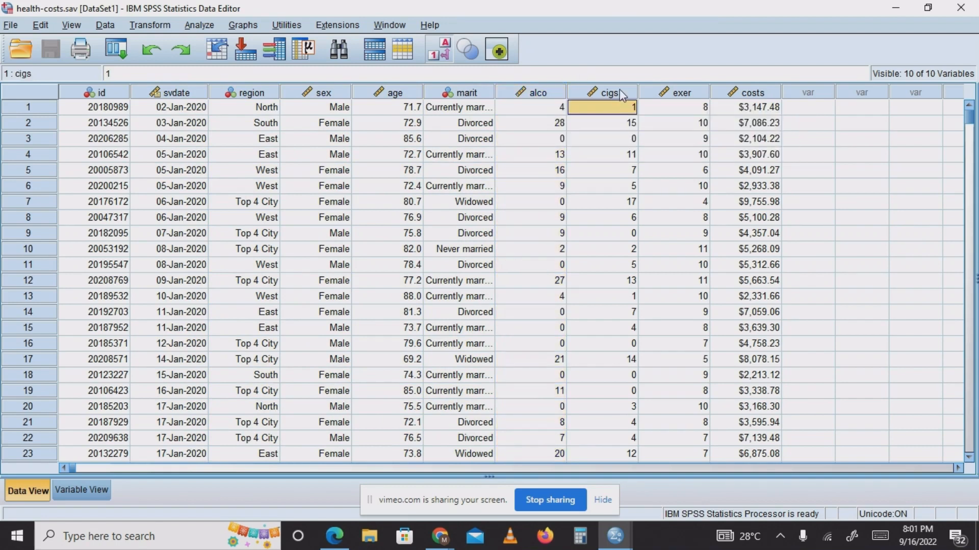
left_click(619, 91)
left_click(683, 93)
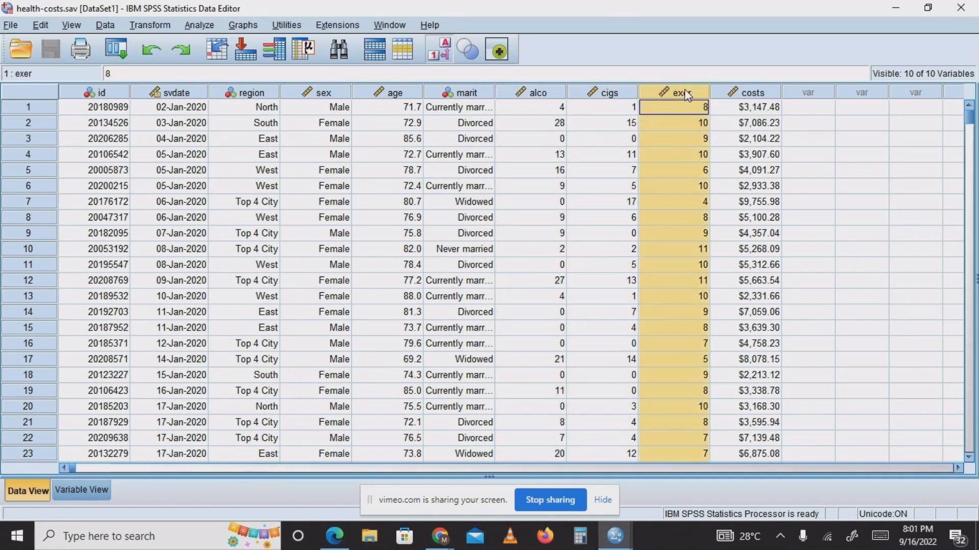
left_click(773, 94)
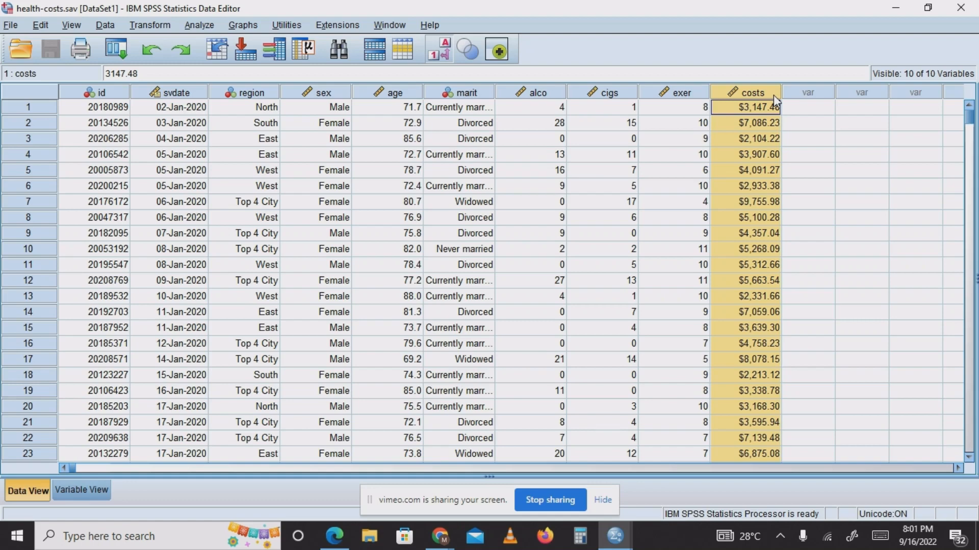
Show the variable definitions, widen the Label column and review the full labels, including those for alco, cigs, exer and costs.
left_click(85, 490)
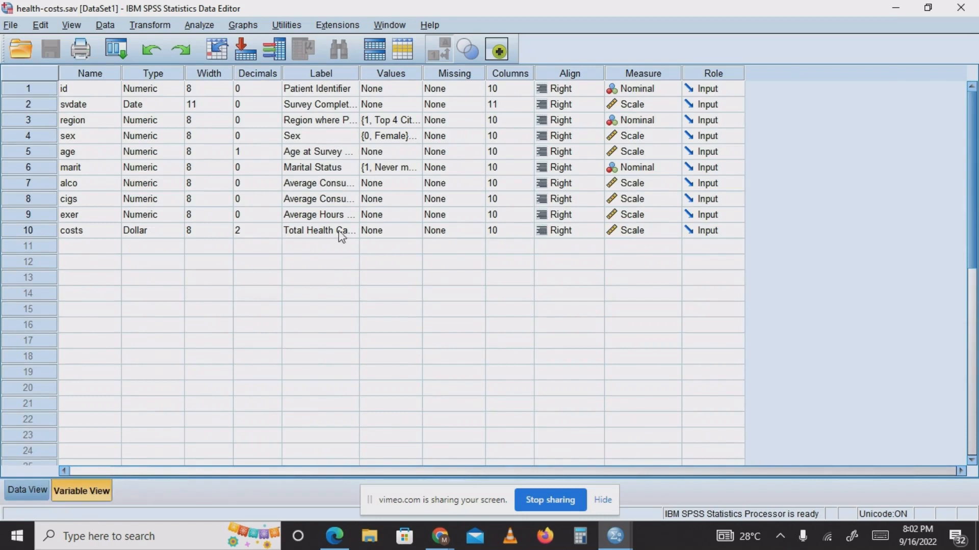
left_click(318, 107)
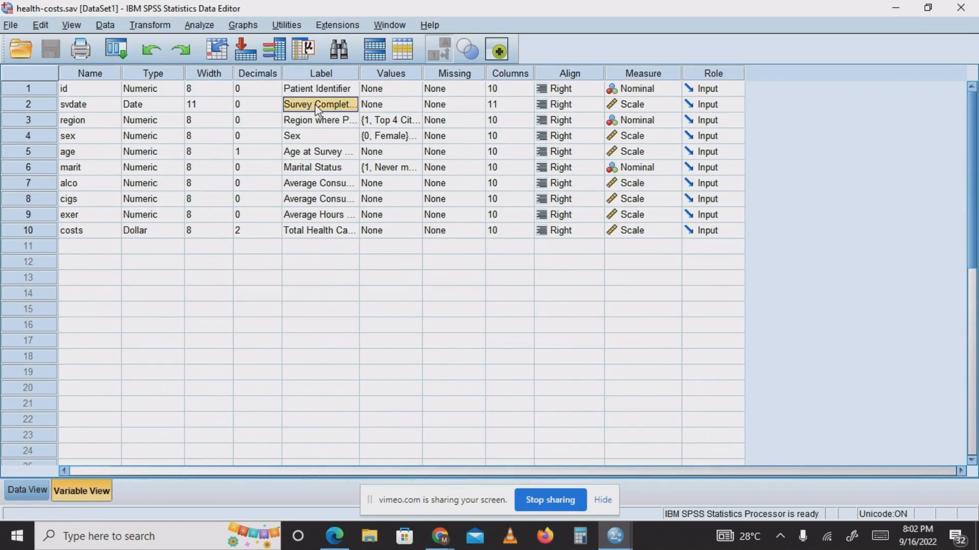
left_click(317, 107)
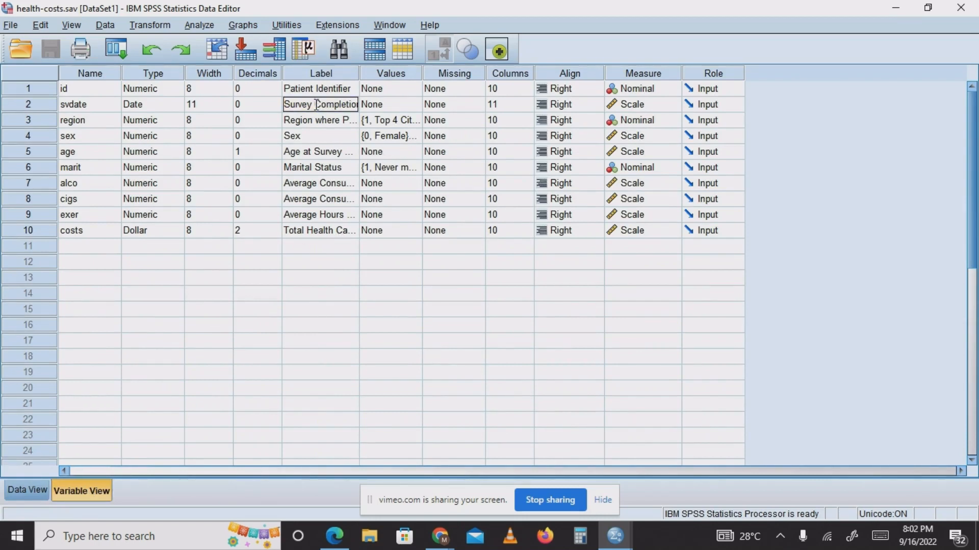
left_click(321, 186)
left_click(321, 186)
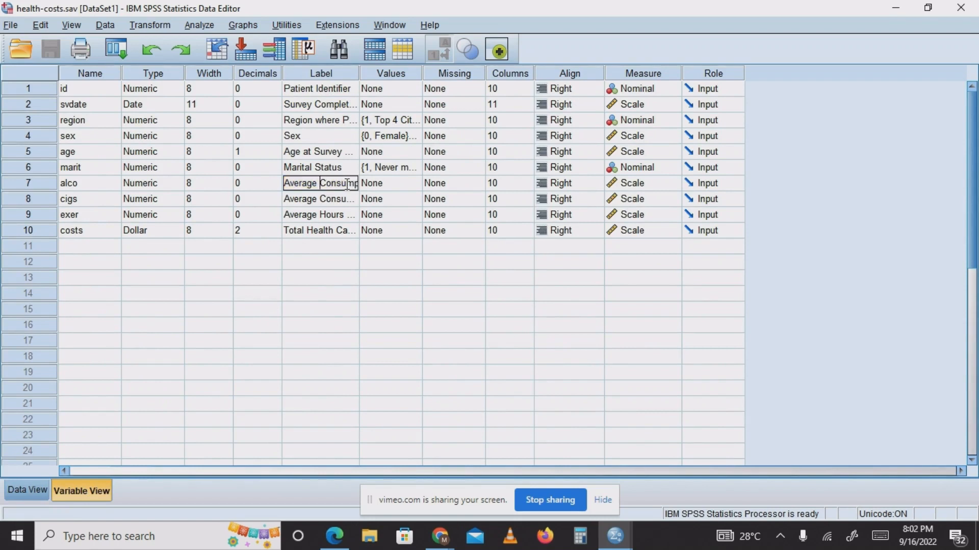
key("Right")
key("Right")
key("Right")
key("Right")
key("Right")
key("Right")
key("Right")
key("Right")
key("Right")
key("Right")
key("Right")
key("Right")
key("Right")
key("Right")
key("Right")
key("Right")
key("Right")
key("Right")
key("Right")
key("Right")
left_click(332, 199)
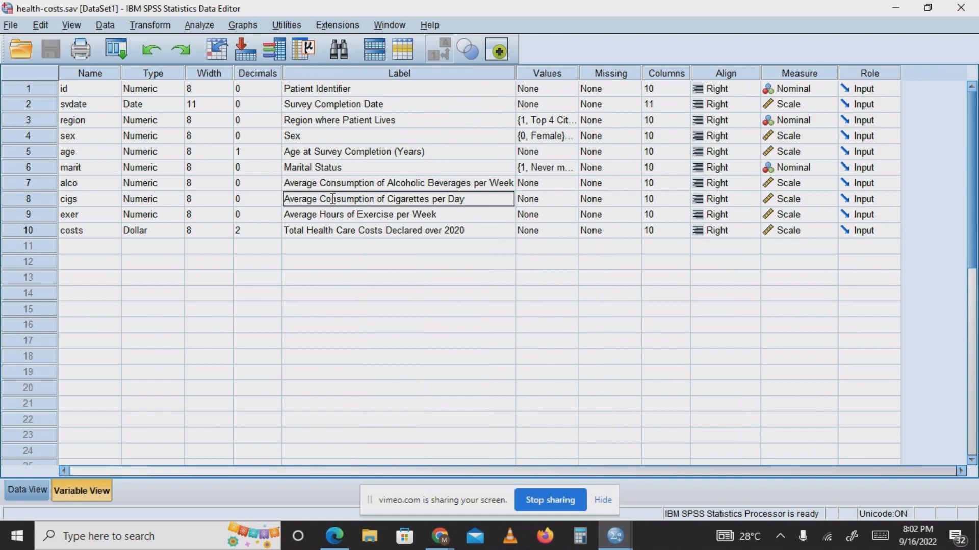
left_click(332, 215)
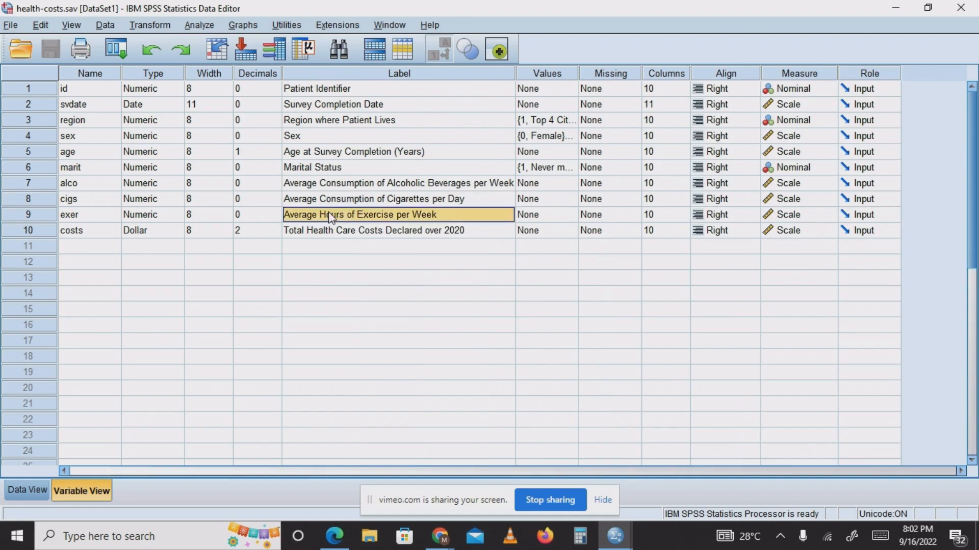
left_click(341, 234)
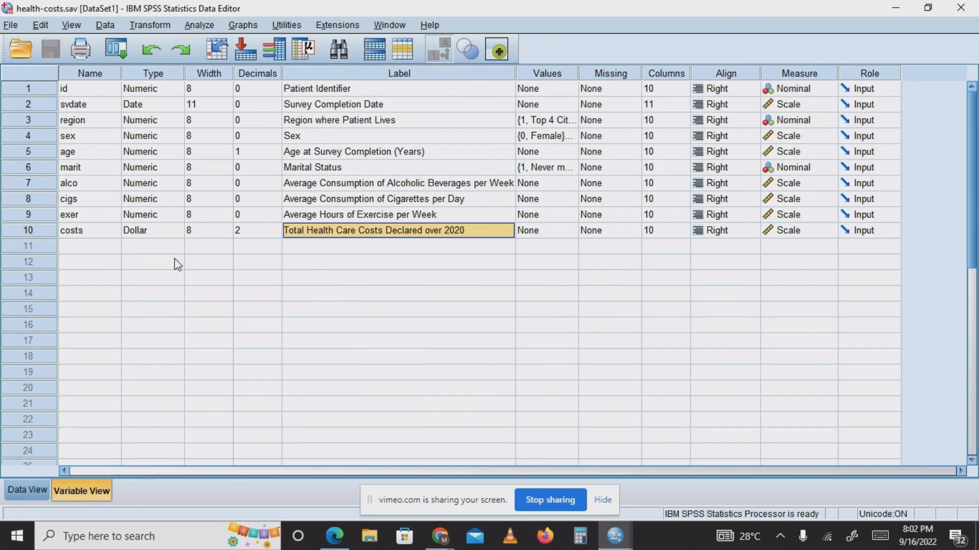
Return to the data and set up a linear regression with Total Health Care Costs Declared over 2020 as the dependent variable.
left_click(32, 488)
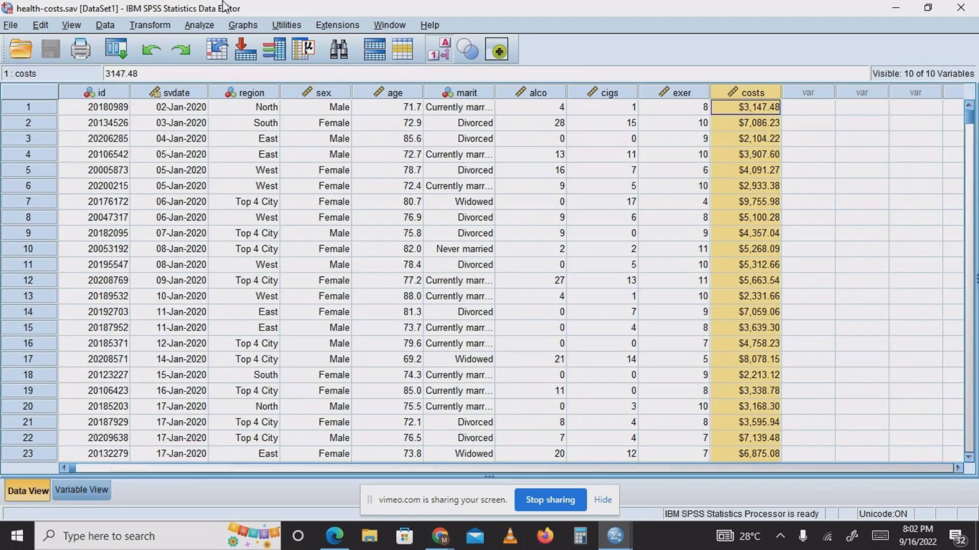
left_click(202, 26)
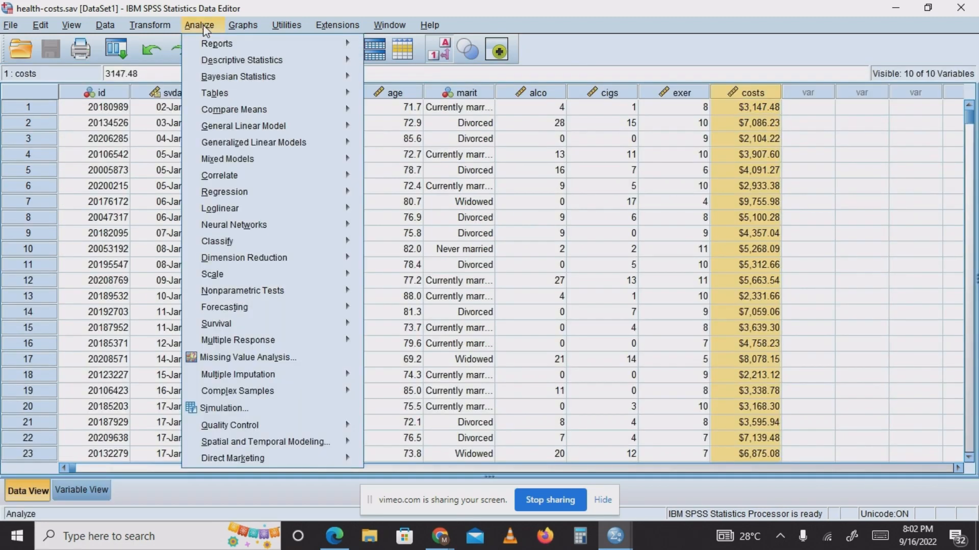
mouse_move(258, 196)
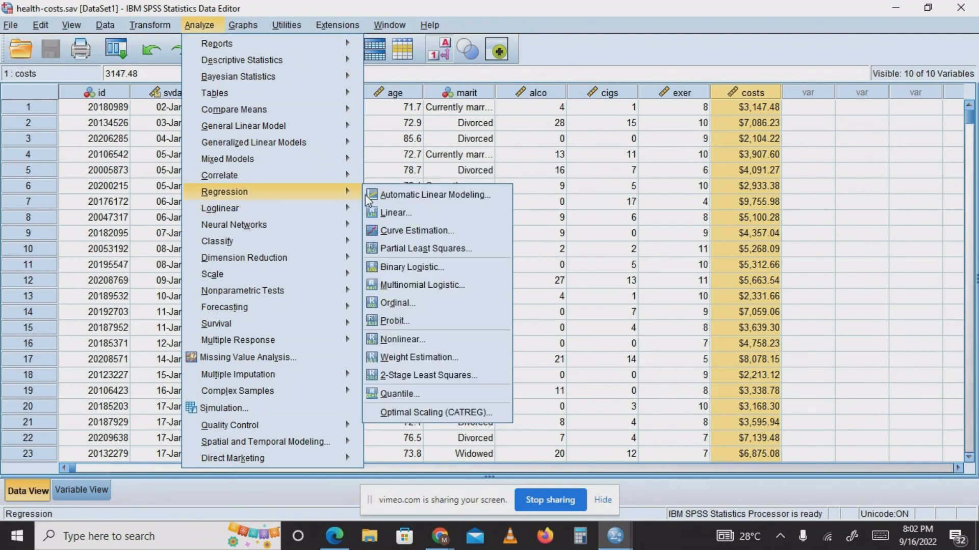
left_click(395, 213)
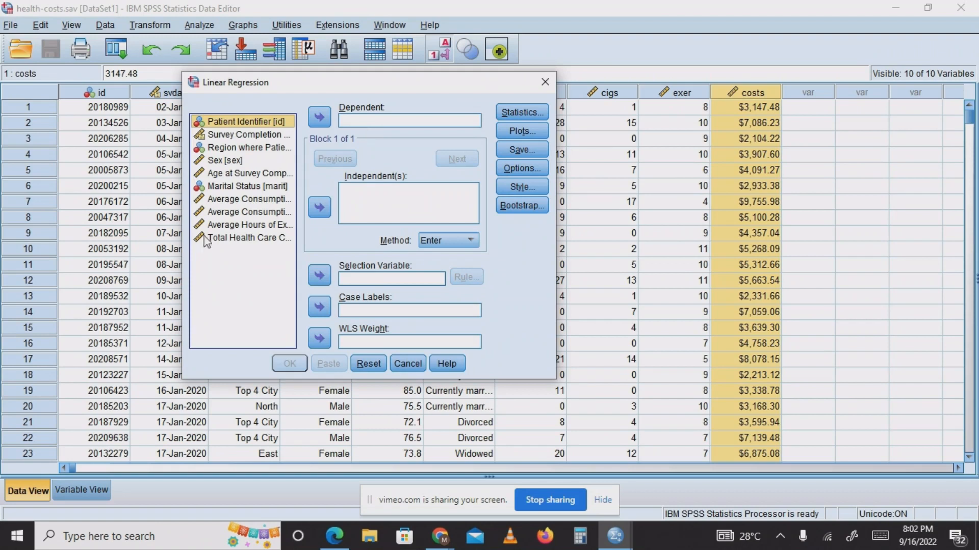
left_click(240, 238)
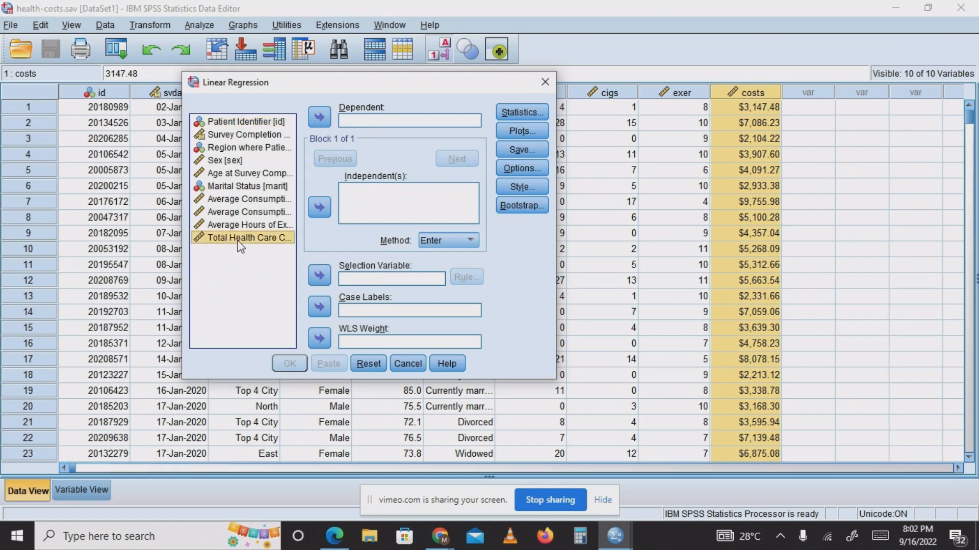
left_click(317, 119)
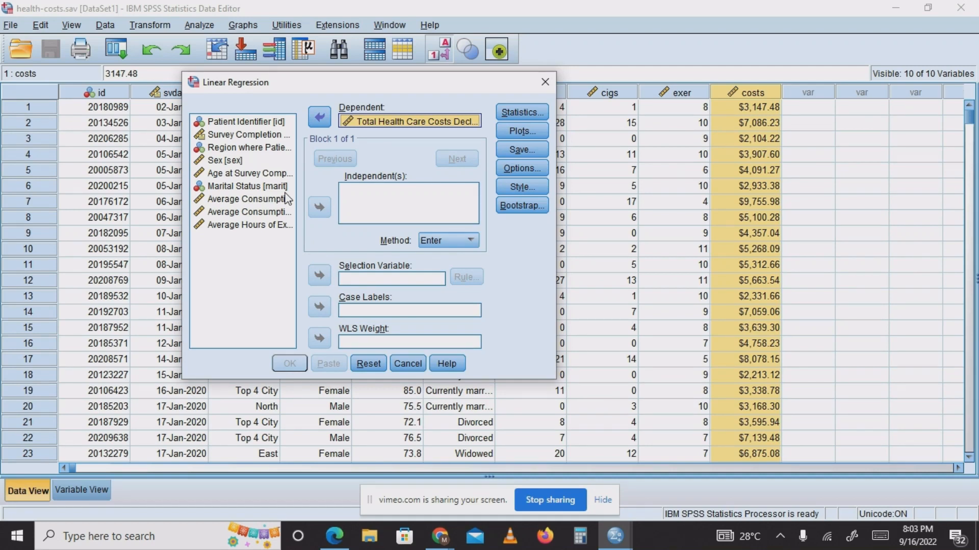
Add Sex as the independent variable with the Enter method and run the regression.
left_click(235, 164)
left_click(236, 164)
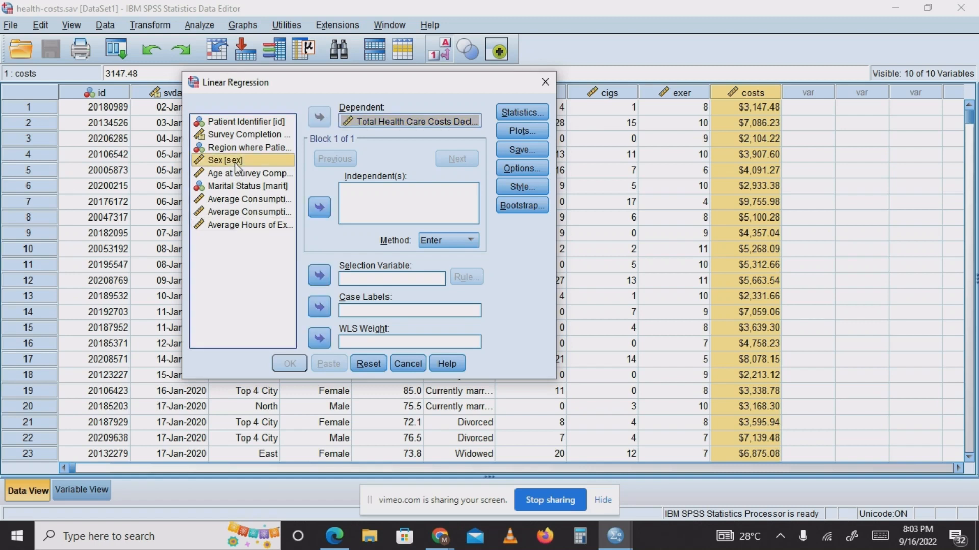
left_click(320, 208)
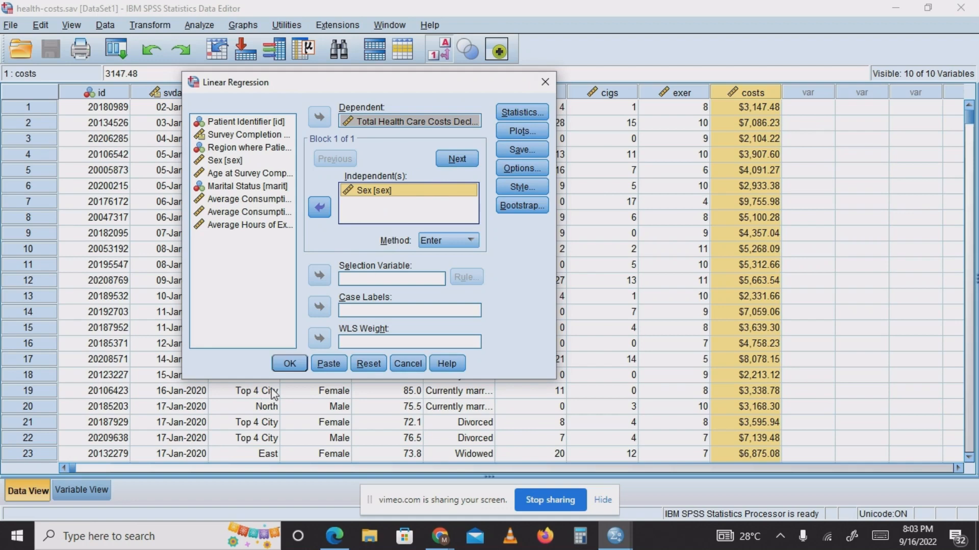
left_click(289, 363)
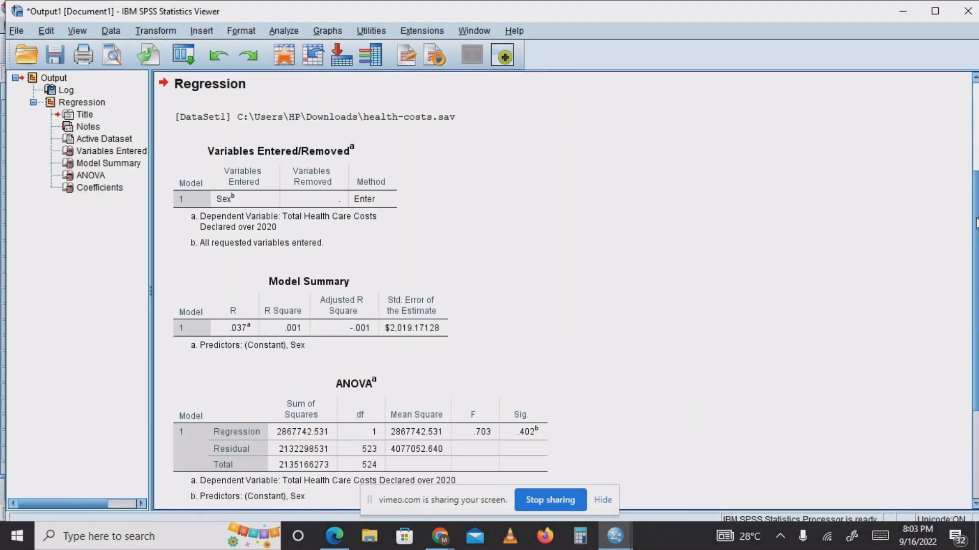
Examine the regression output, covering the Variables Entered/Removed, Model Summary and ANOVA tables.
left_click_drag(976, 227, 976, 264)
left_click(530, 355)
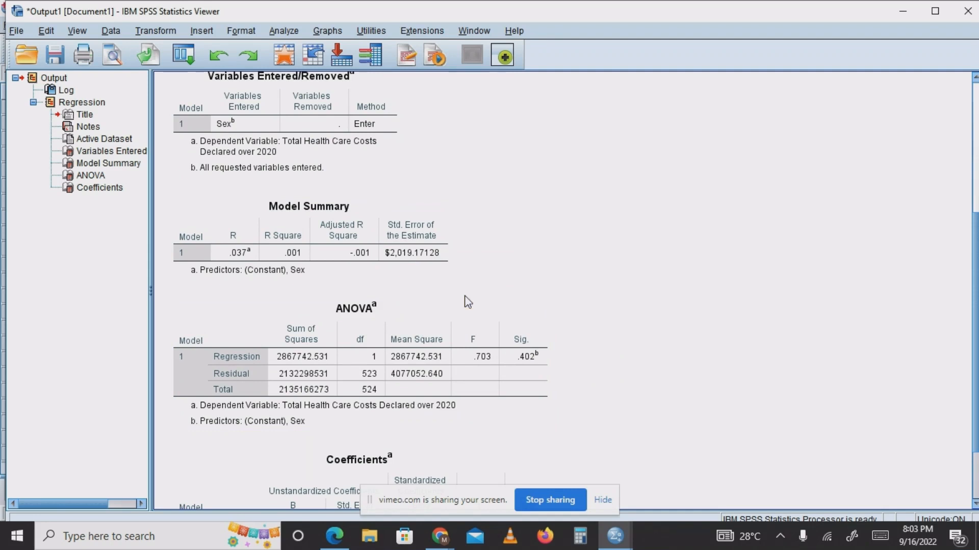
left_click(267, 102)
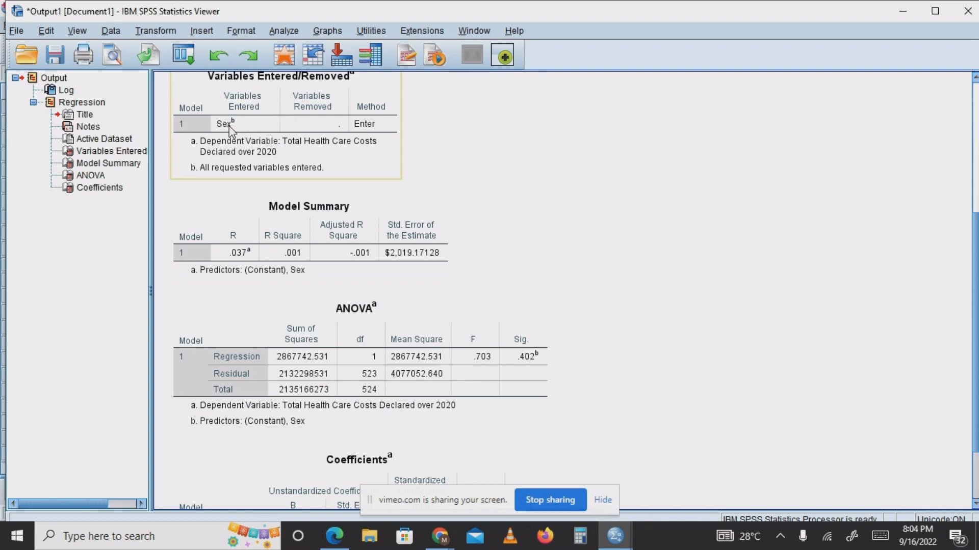
left_click(250, 232)
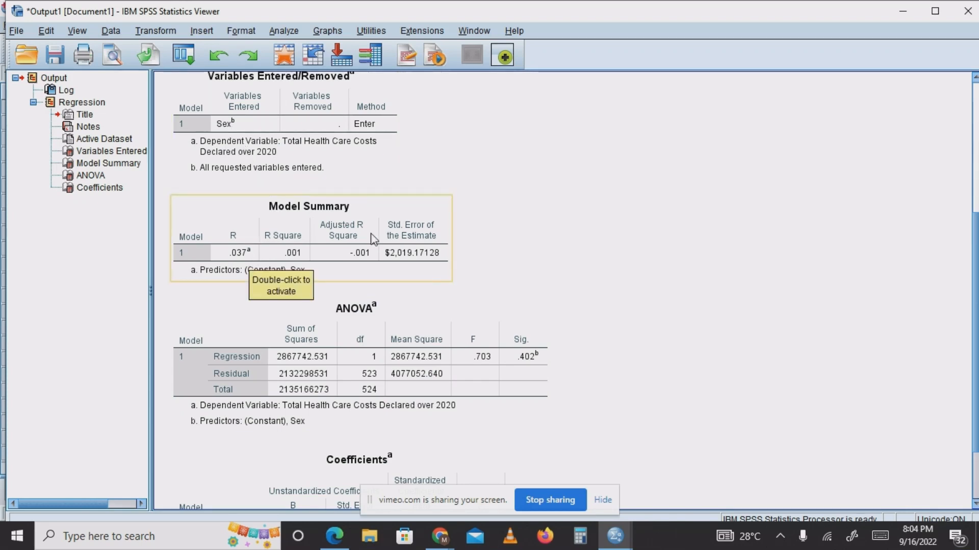
left_click(525, 356)
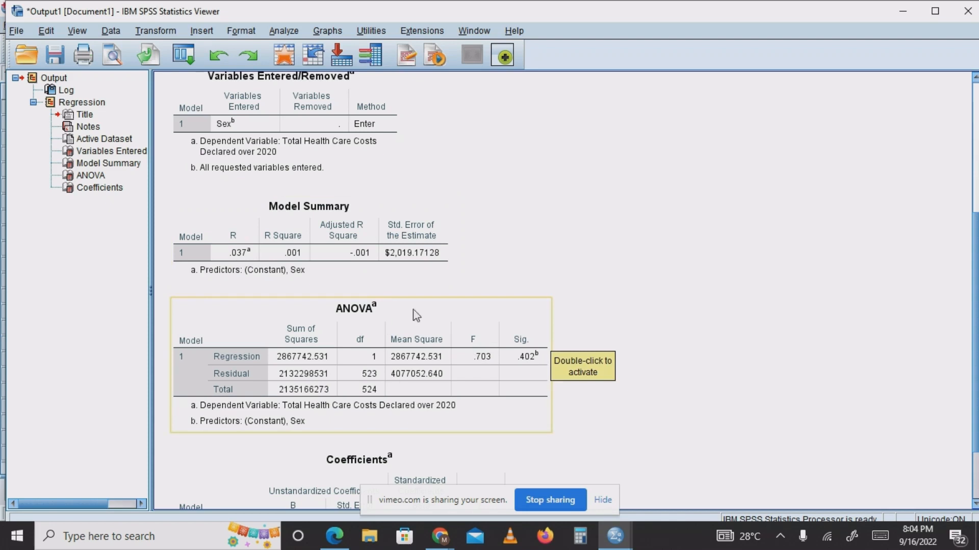
left_click(356, 204)
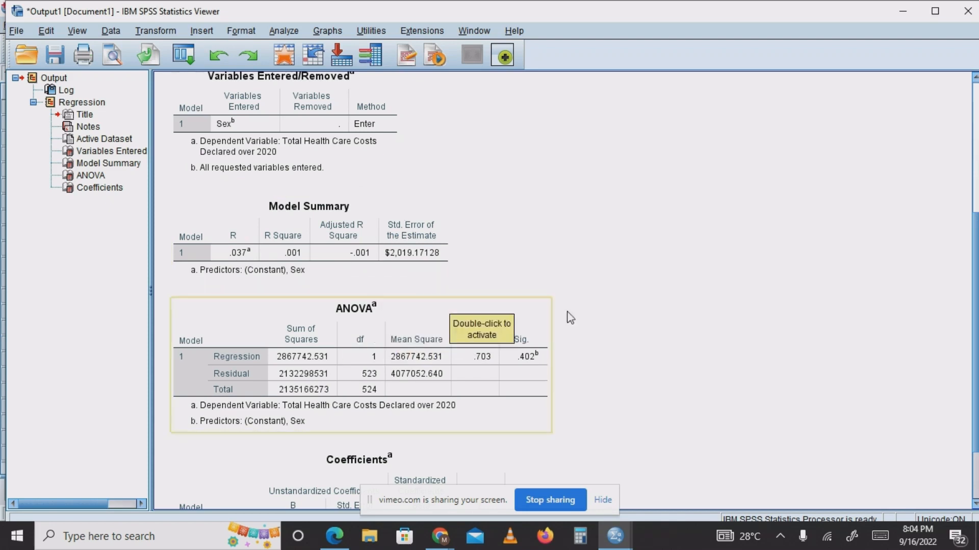
scroll(949, 336, "down", 3)
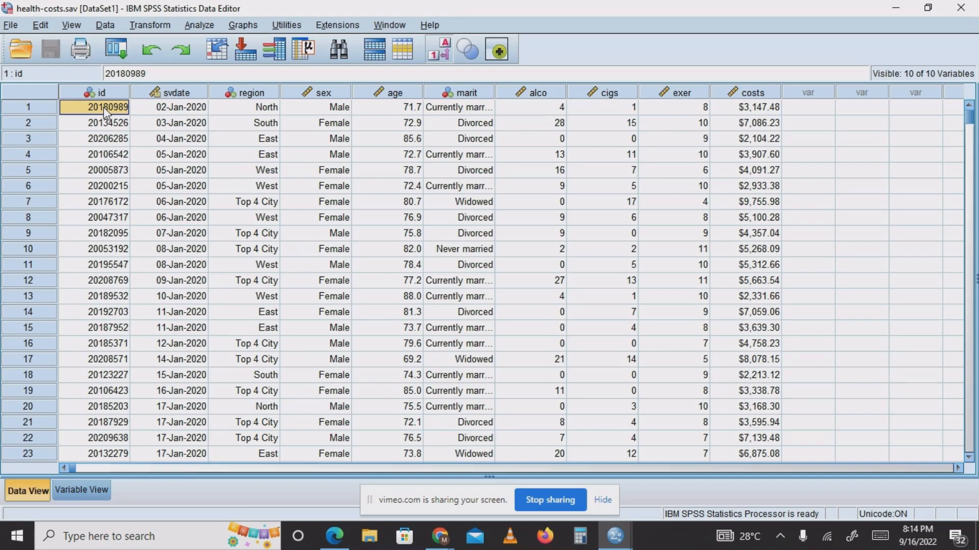
Reopen the linear regression setup and add the average alcohol, cigarette and exercise variables (alco, cigs, exer) as independents alongside Sex.
left_click(244, 26)
mouse_move(199, 24)
mouse_move(255, 177)
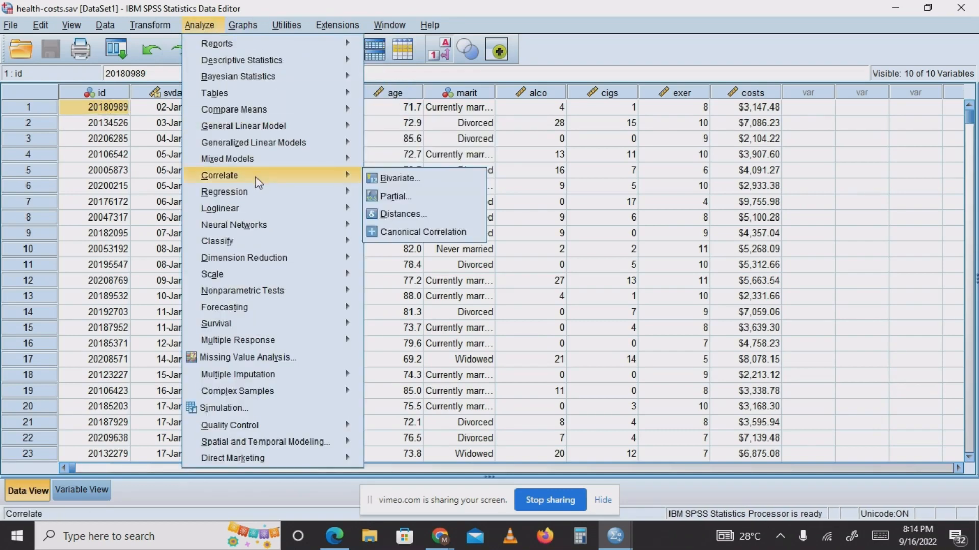
mouse_move(259, 193)
left_click(418, 214)
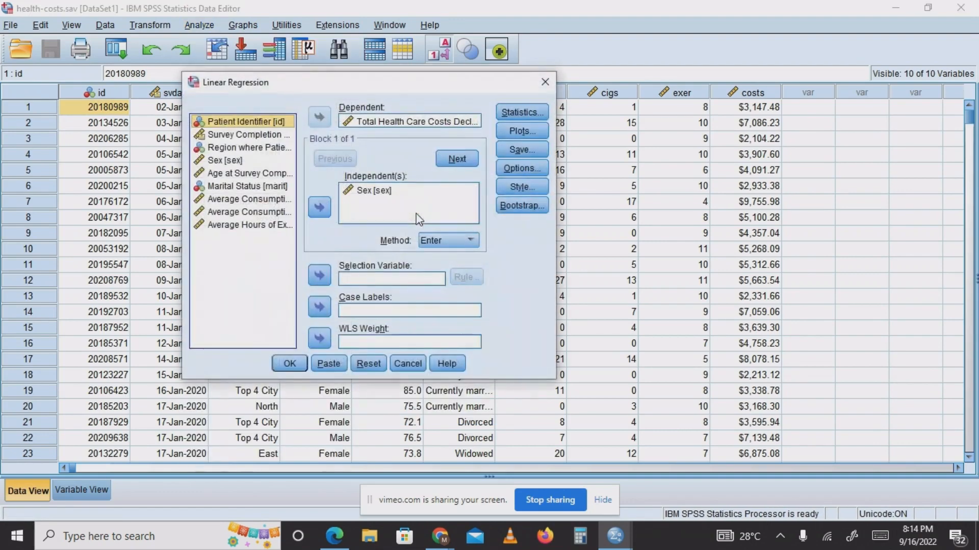
left_click(378, 191)
left_click(255, 200)
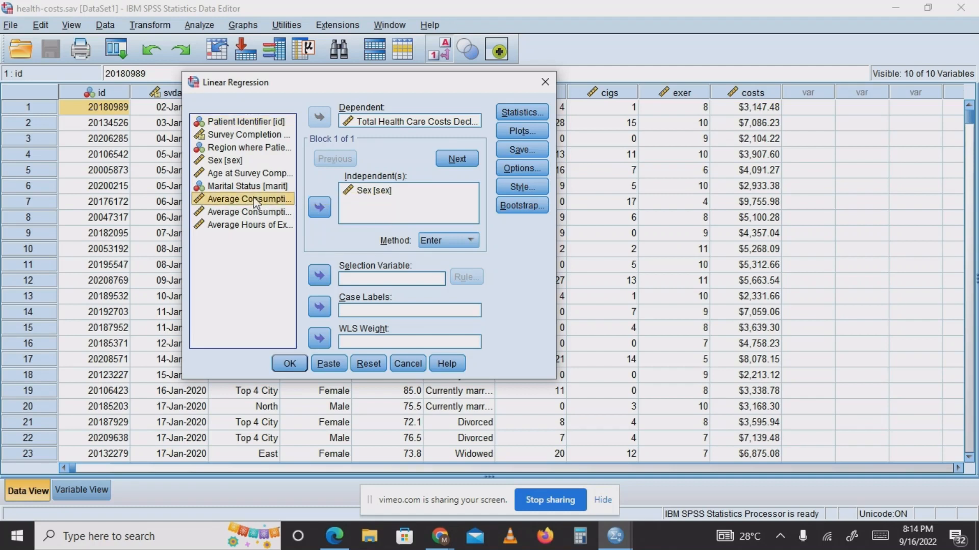
key("shift+Down")
key("shift+Down")
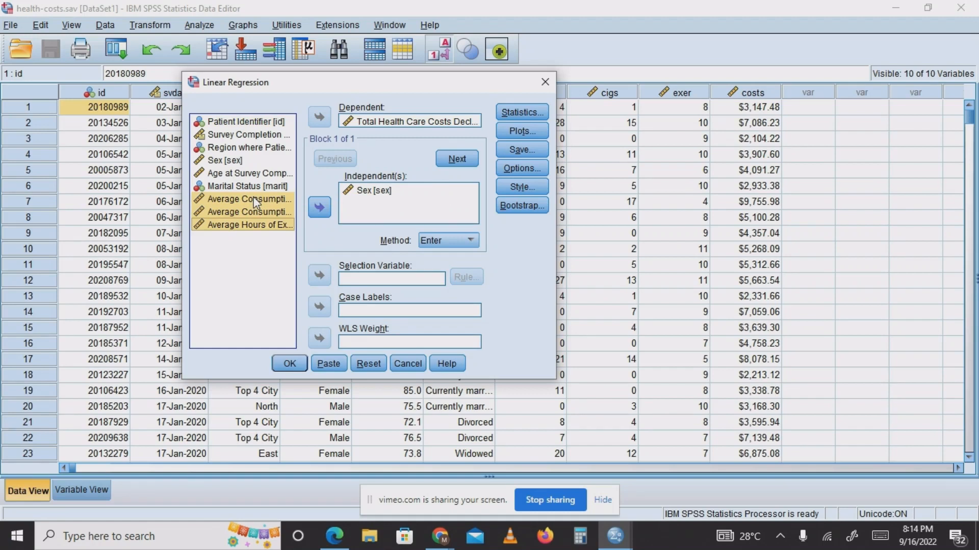
left_click(325, 210)
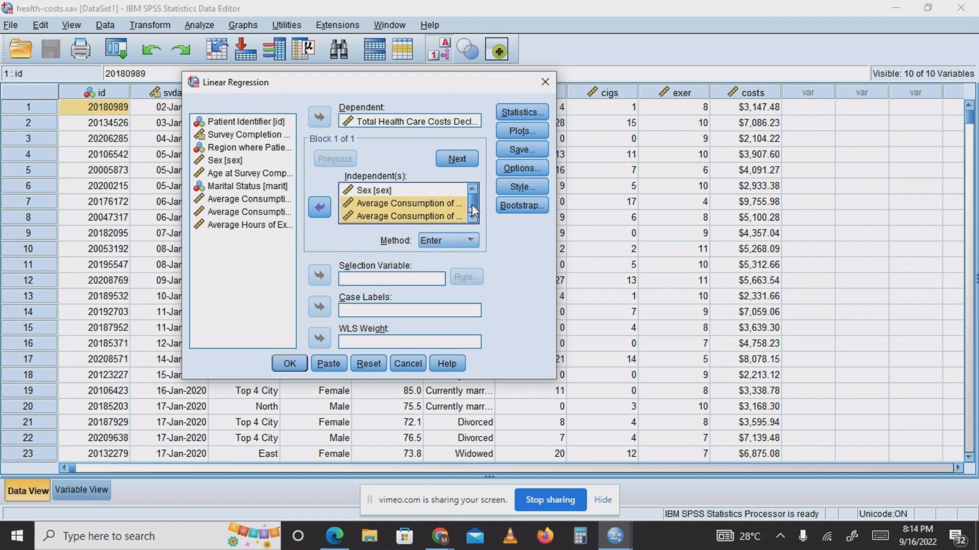
left_click_drag(472, 204, 472, 196)
left_click(445, 194)
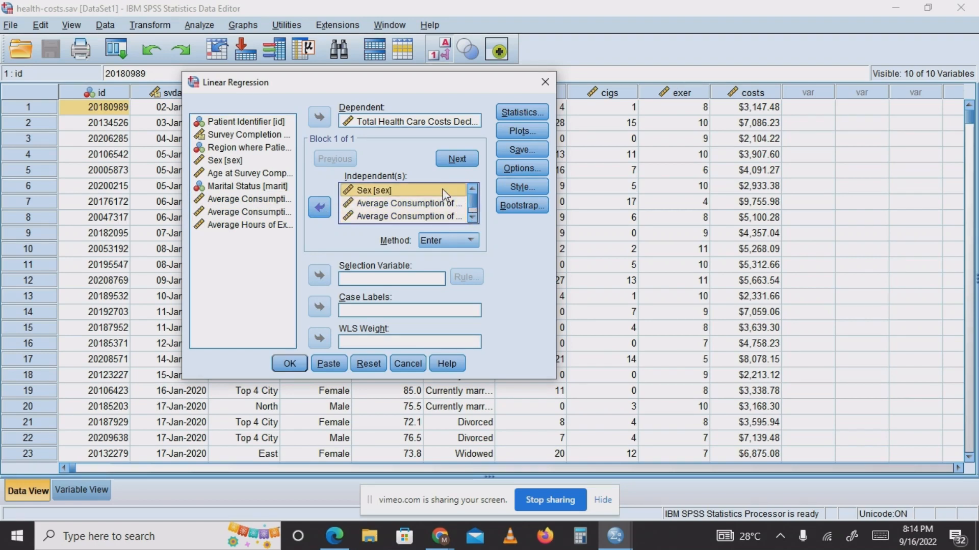
Review the regression's Statistics, Plots, Save and Options settings and run the regression with the Enter method.
left_click(534, 114)
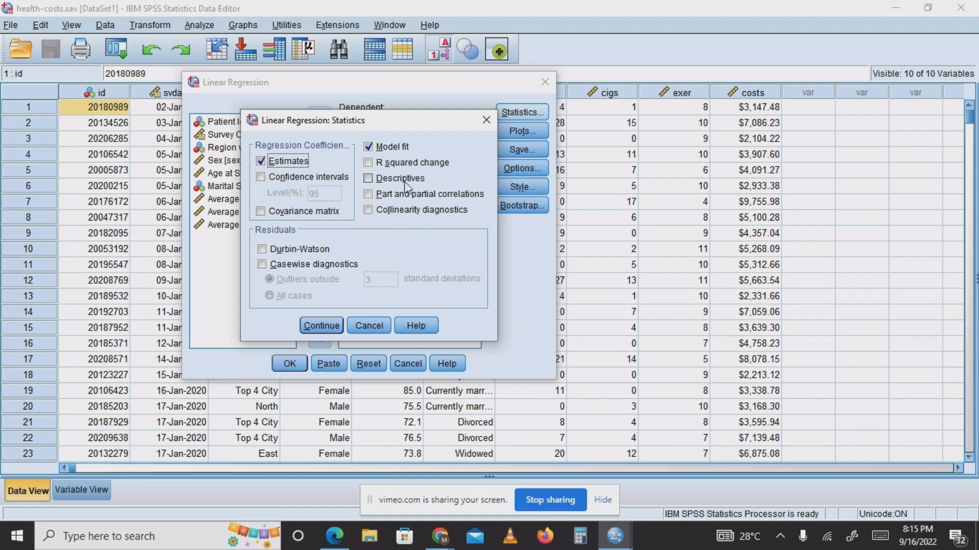
left_click(485, 122)
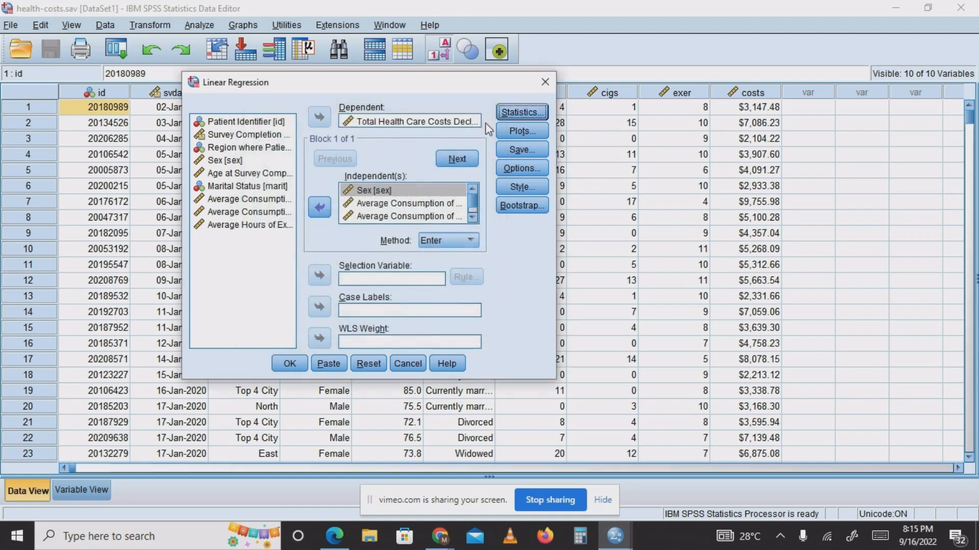
left_click(512, 131)
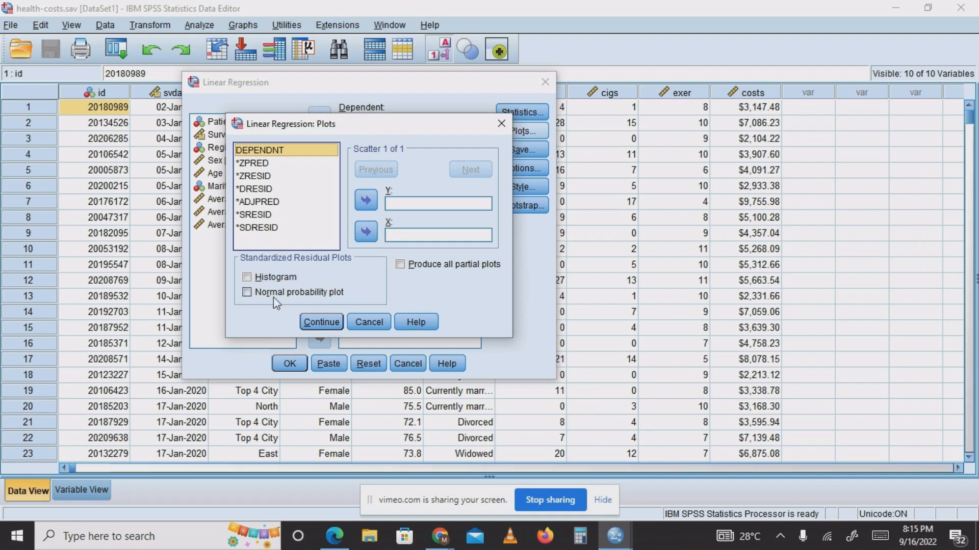
left_click(500, 126)
left_click(540, 150)
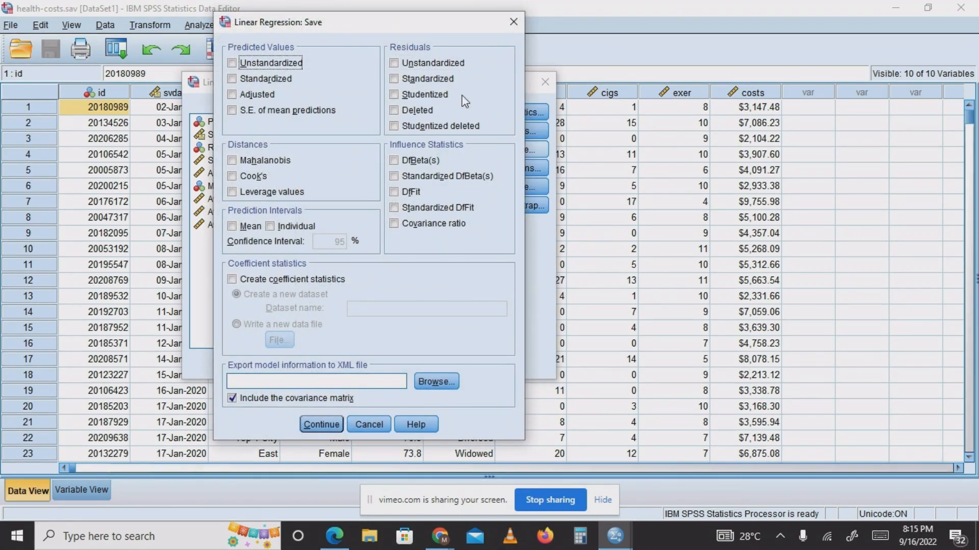
left_click(515, 22)
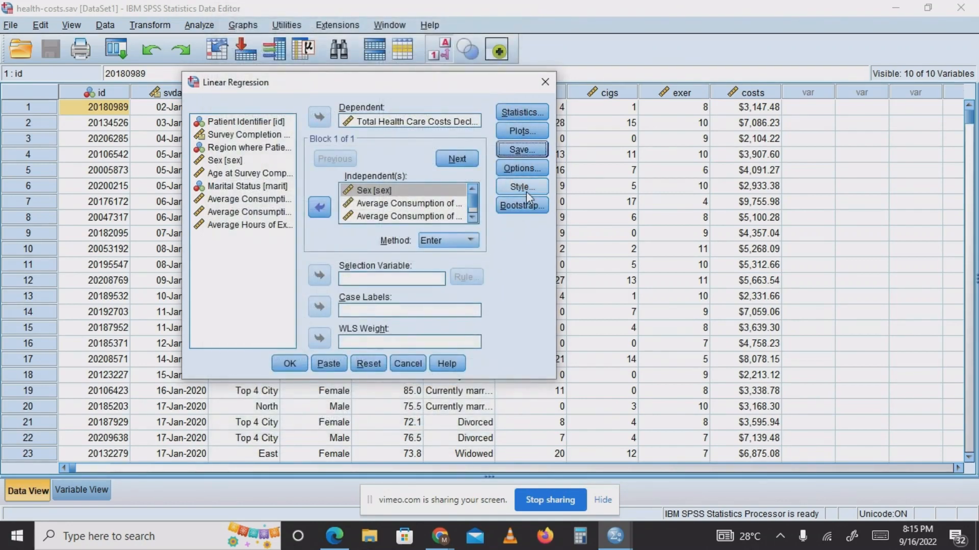
left_click(533, 170)
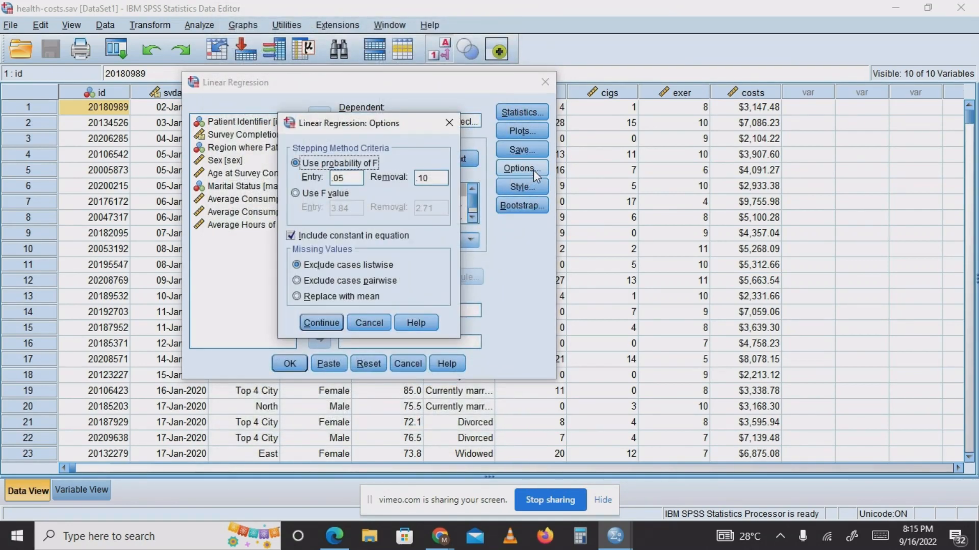
left_click(450, 124)
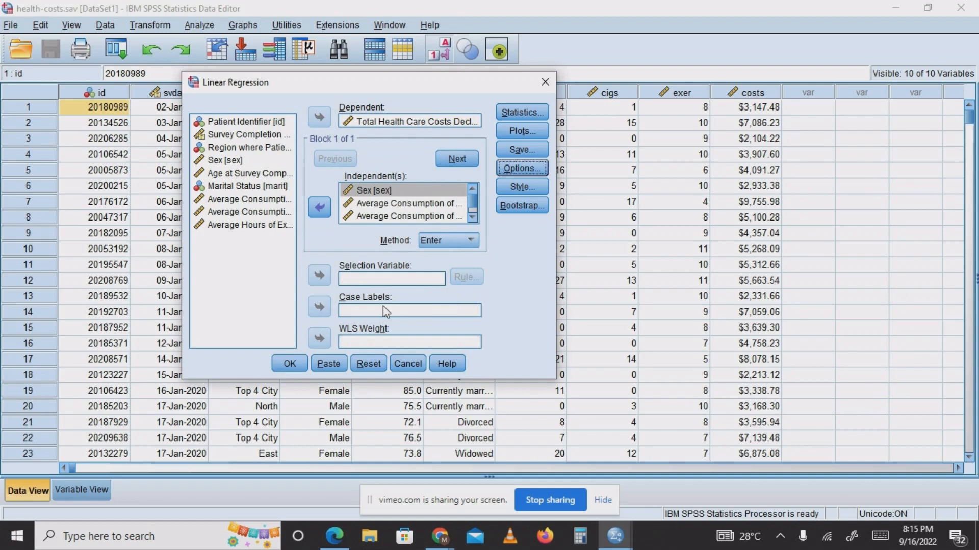
left_click(292, 361)
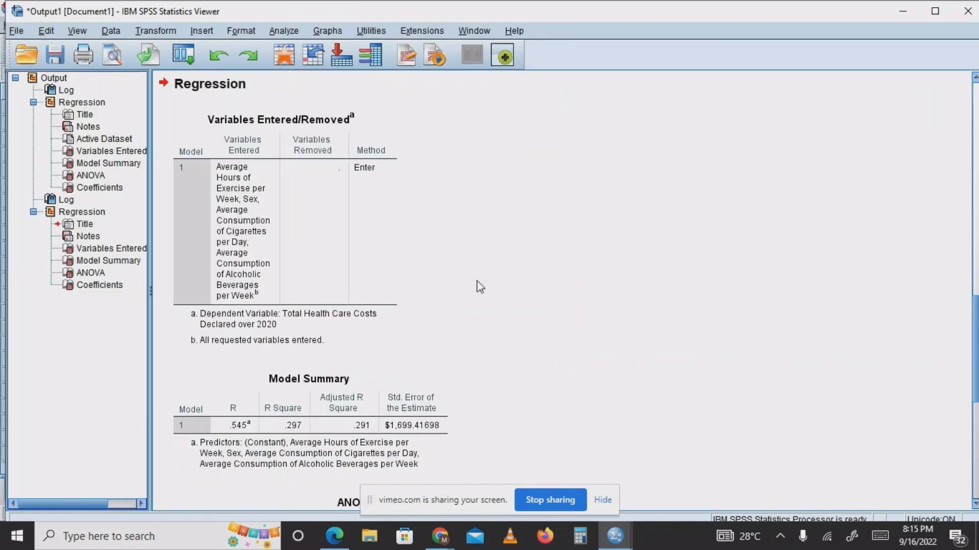
Collapse the first regression in the outline and examine the new regression's Variables Entered/Removed, Model Summary, ANOVA and Coefficients tables.
left_click(34, 103)
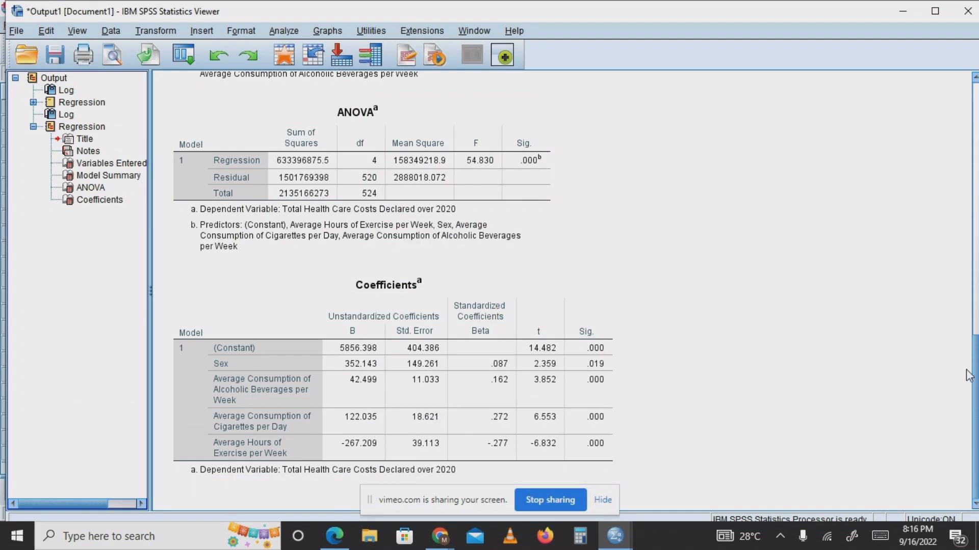
left_click_drag(970, 374, 961, 237)
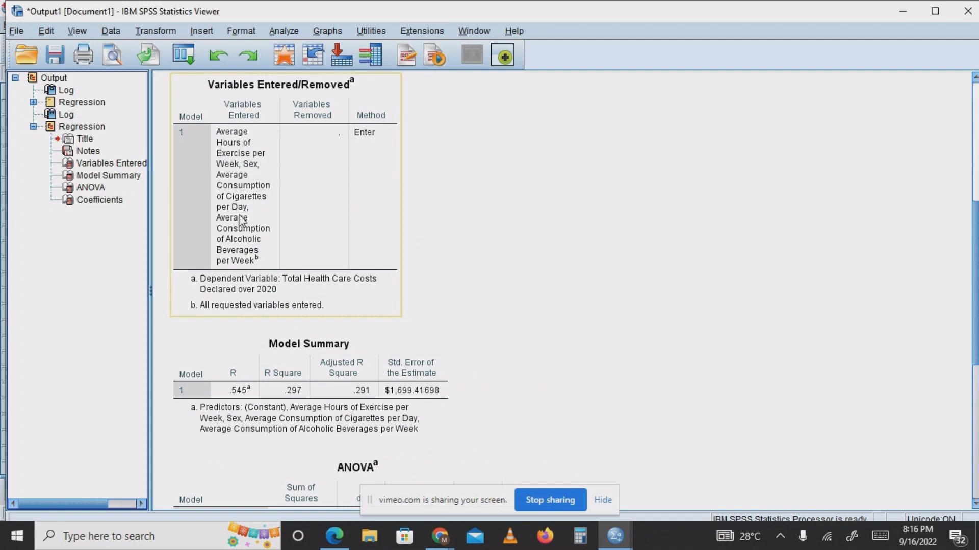
left_click(618, 210)
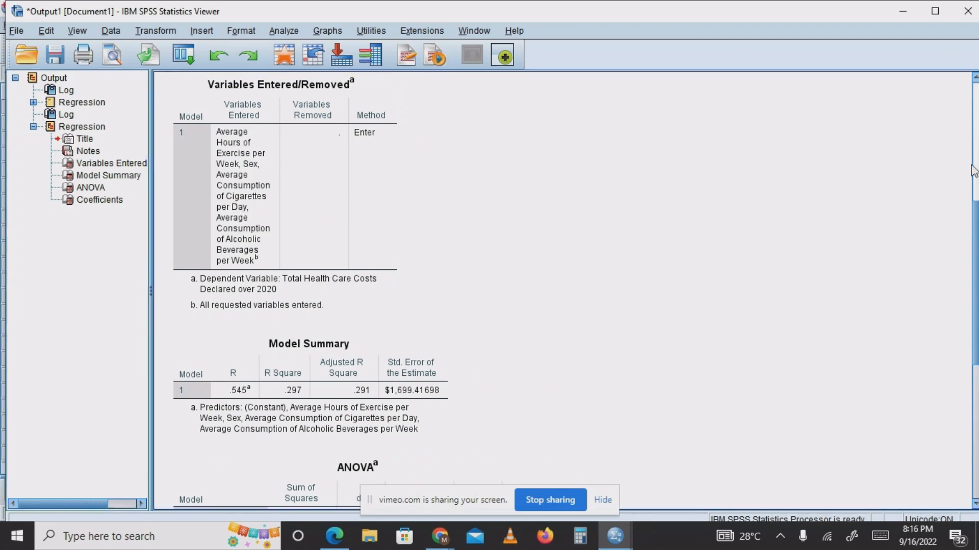
left_click_drag(975, 300, 975, 374)
left_click(273, 200)
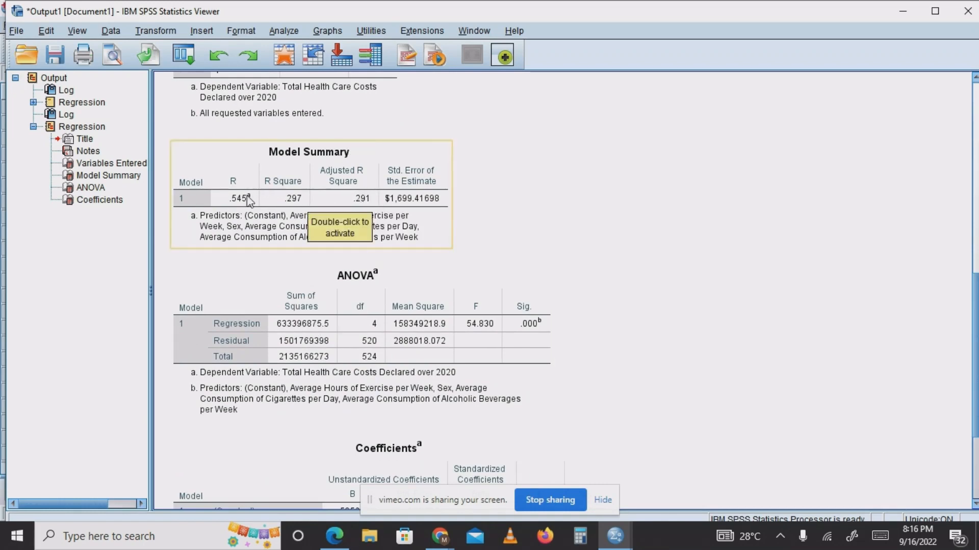
scroll(975, 364, "down", 3)
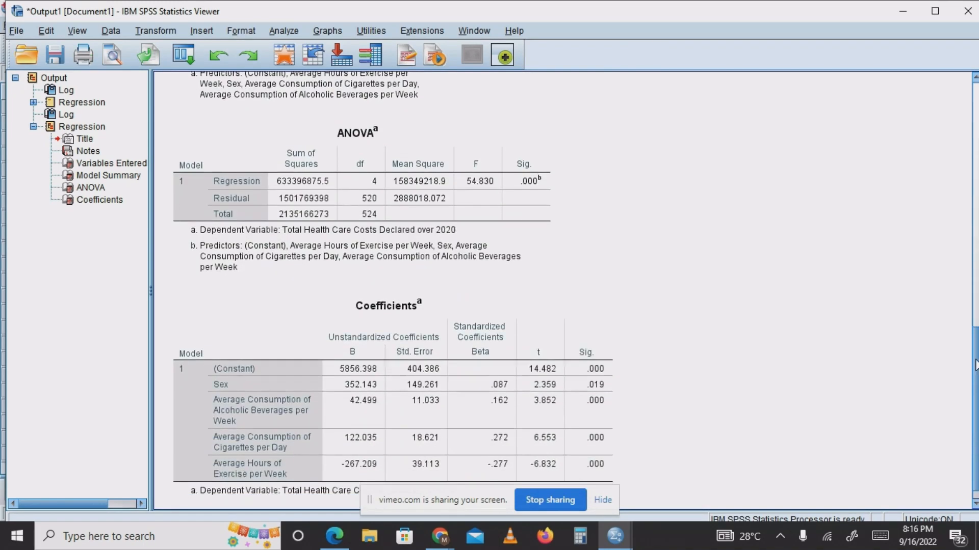
scroll(561, 380, "up", 2)
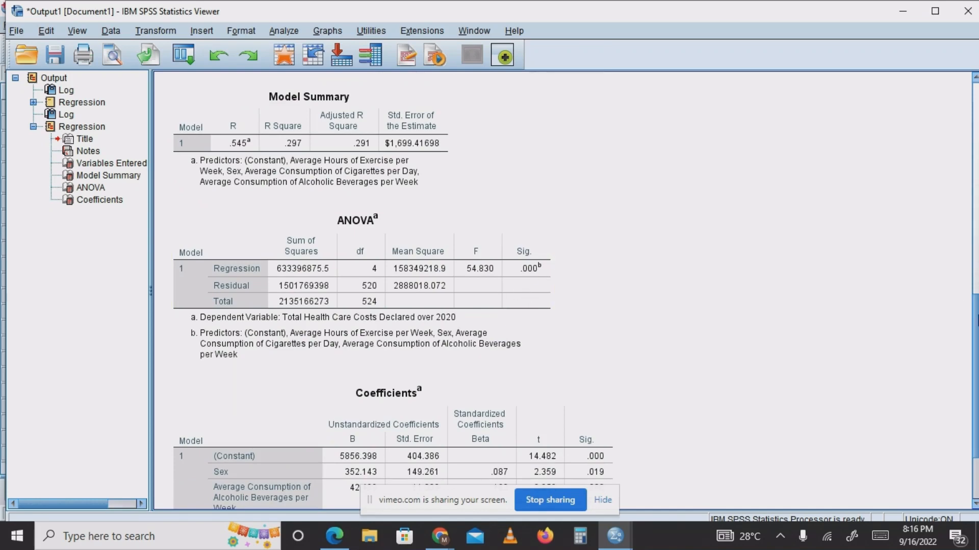
scroll(974, 337, "down", 2)
scroll(975, 370, "down", 1)
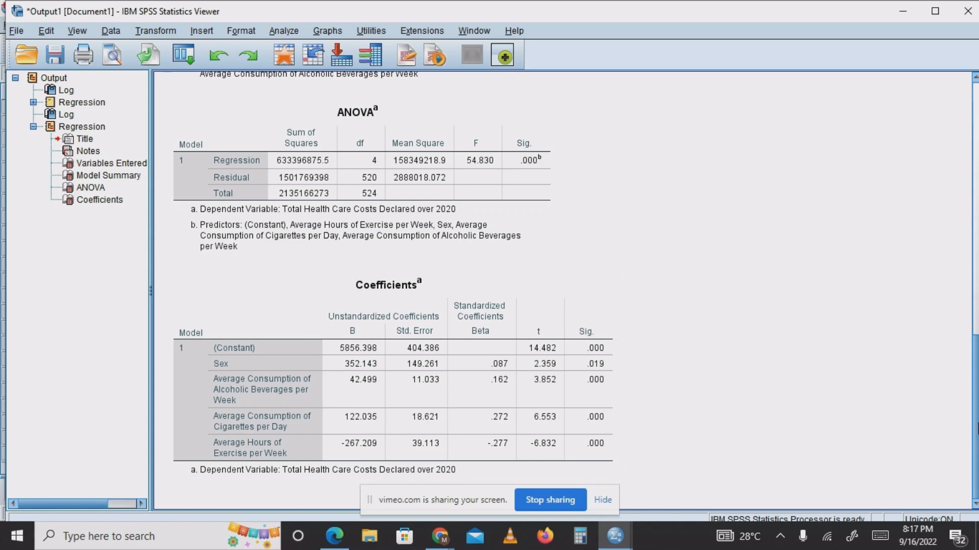
Return to the data, set the linear regression's method to Forward and check the stepping method criteria in its options.
mouse_move(618, 539)
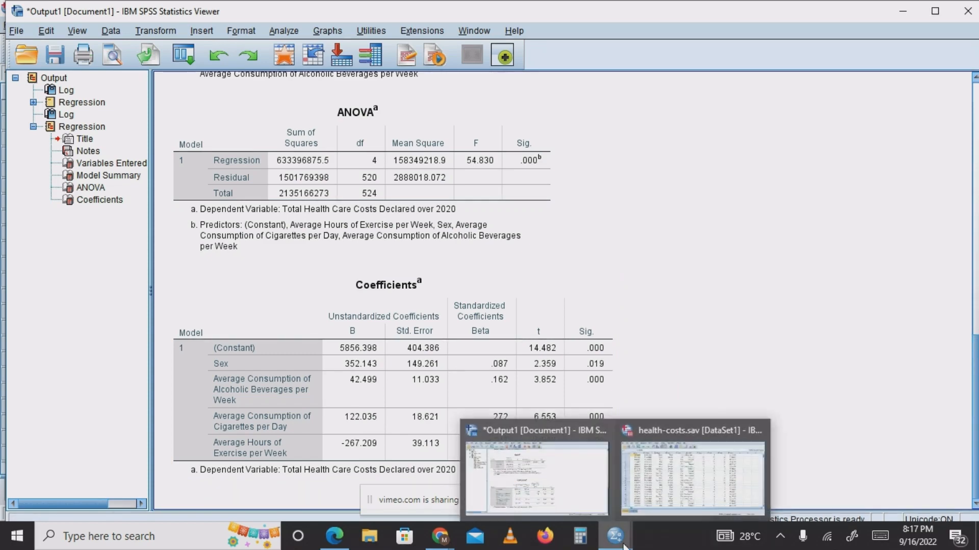
left_click(692, 482)
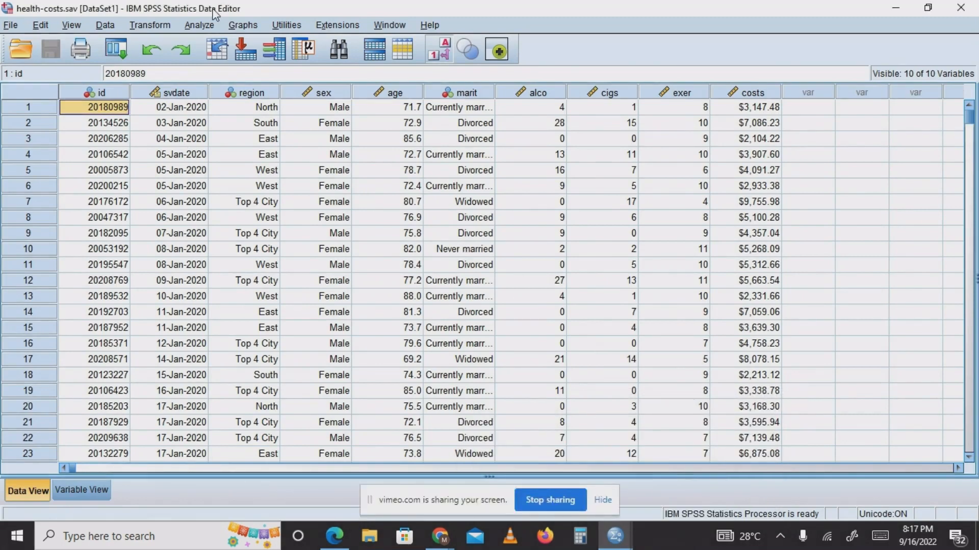
left_click(194, 28)
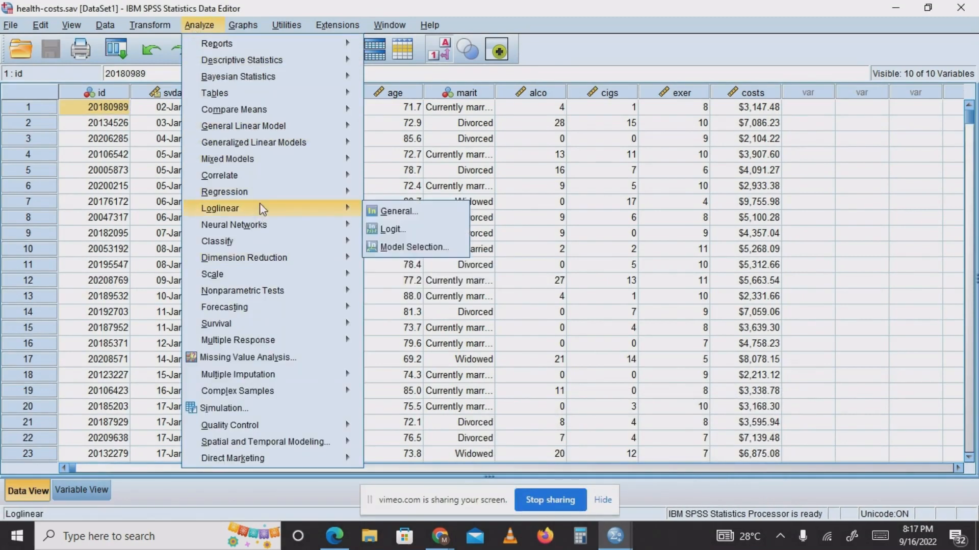
mouse_move(264, 199)
left_click(395, 212)
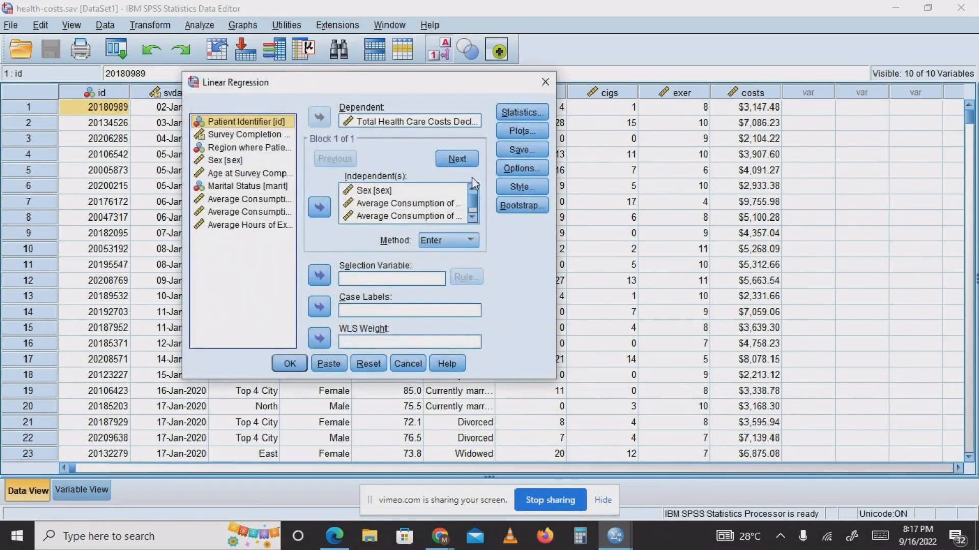
left_click(469, 241)
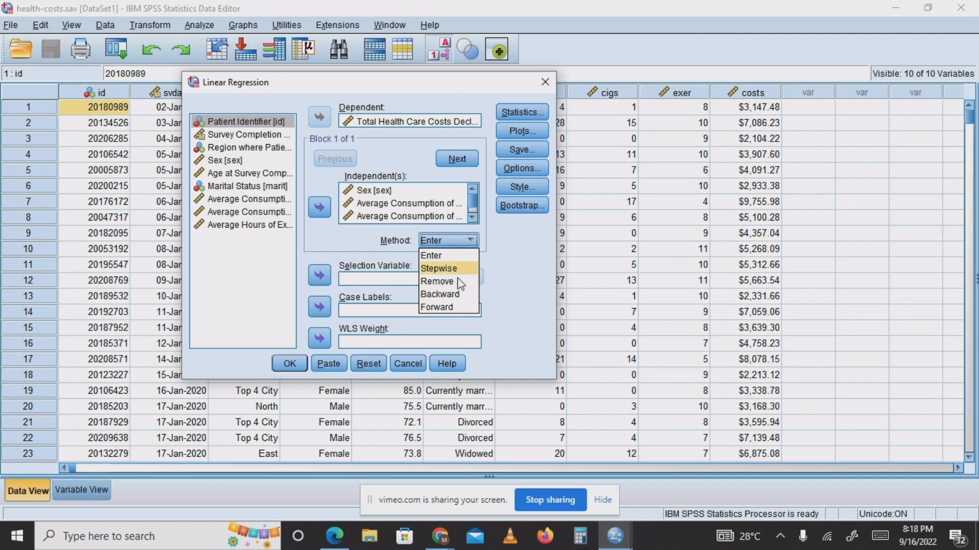
left_click(461, 309)
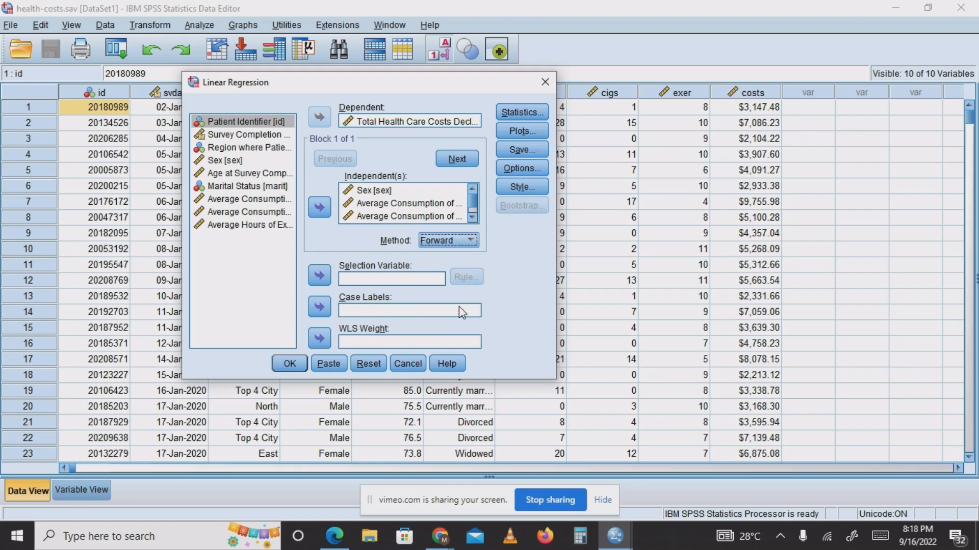
left_click(534, 168)
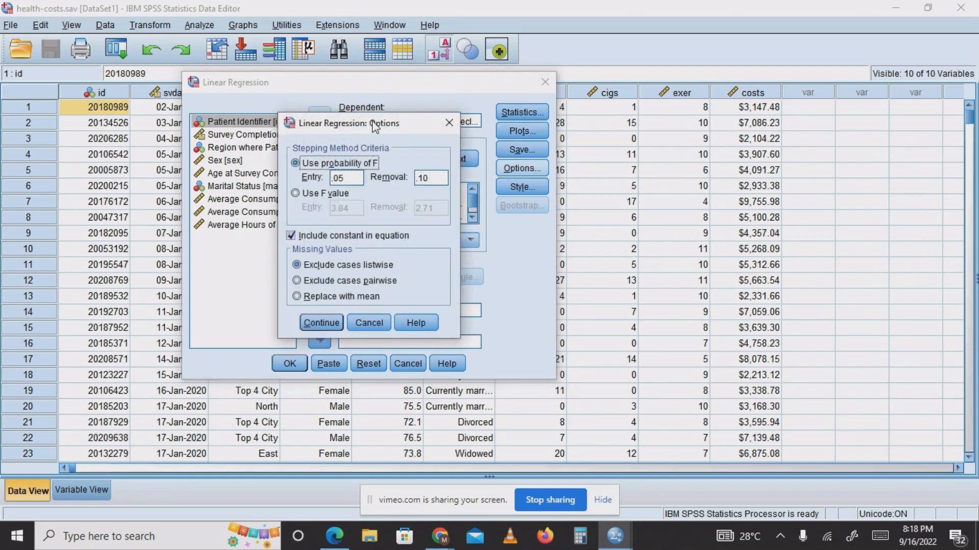
left_click_drag(374, 127, 693, 148)
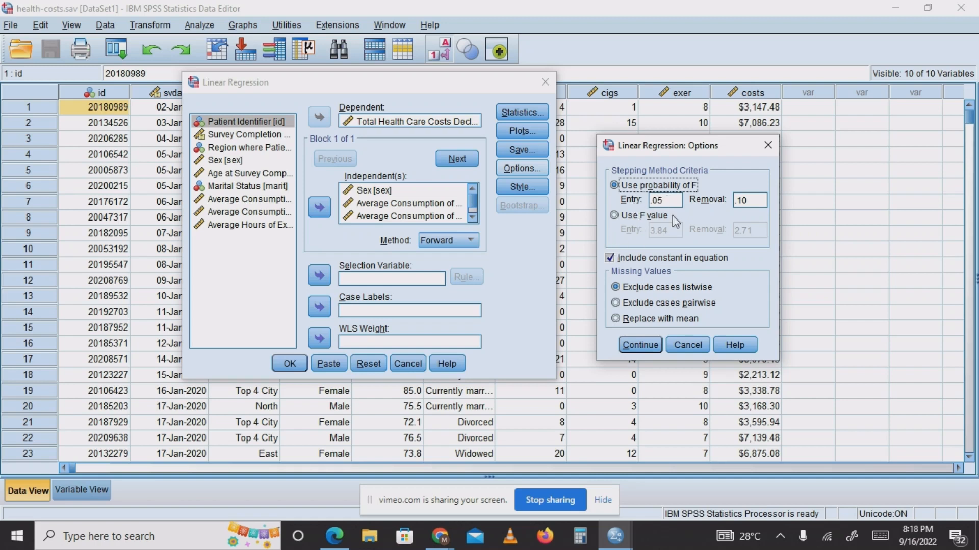
left_click(650, 347)
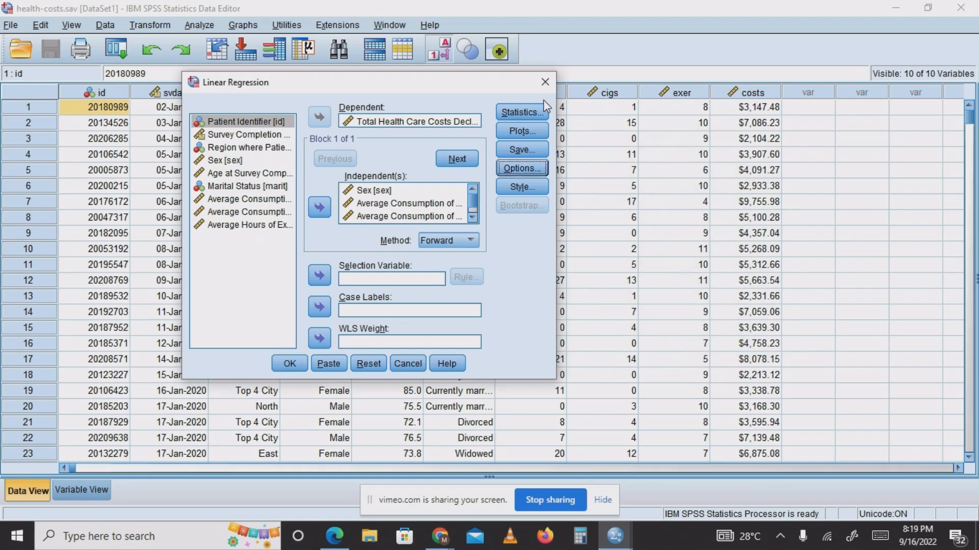
Add R squared change to the regression statistics and run the Forward regression.
left_click(531, 113)
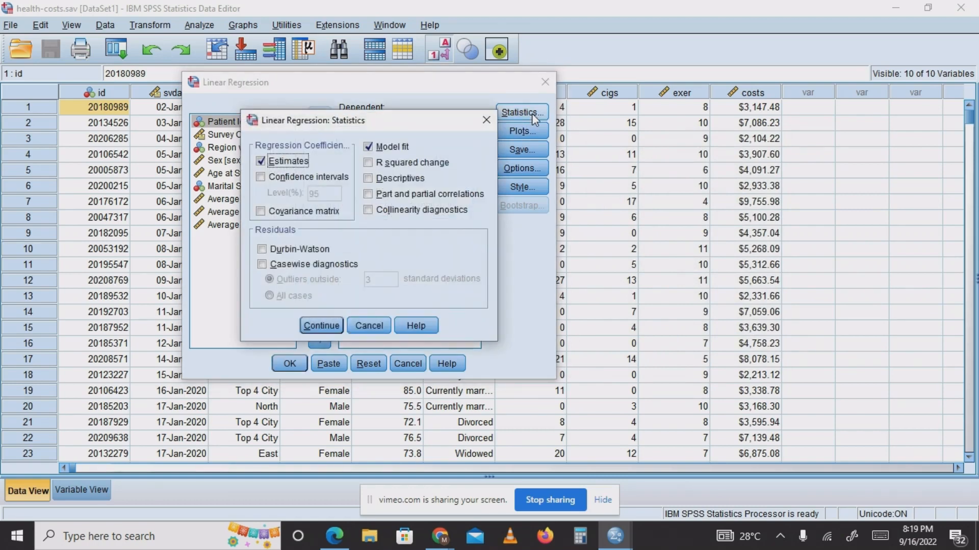
left_click(371, 167)
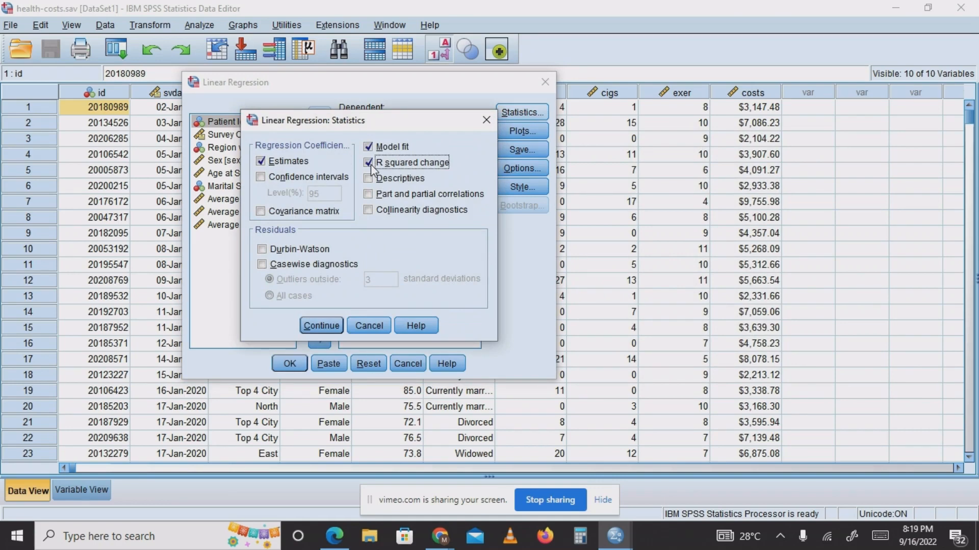
left_click(319, 331)
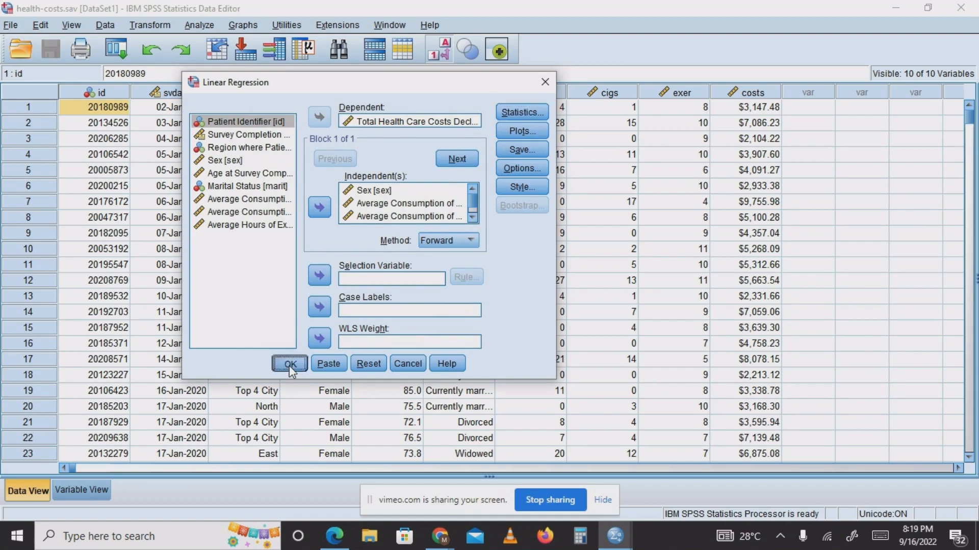
left_click(289, 364)
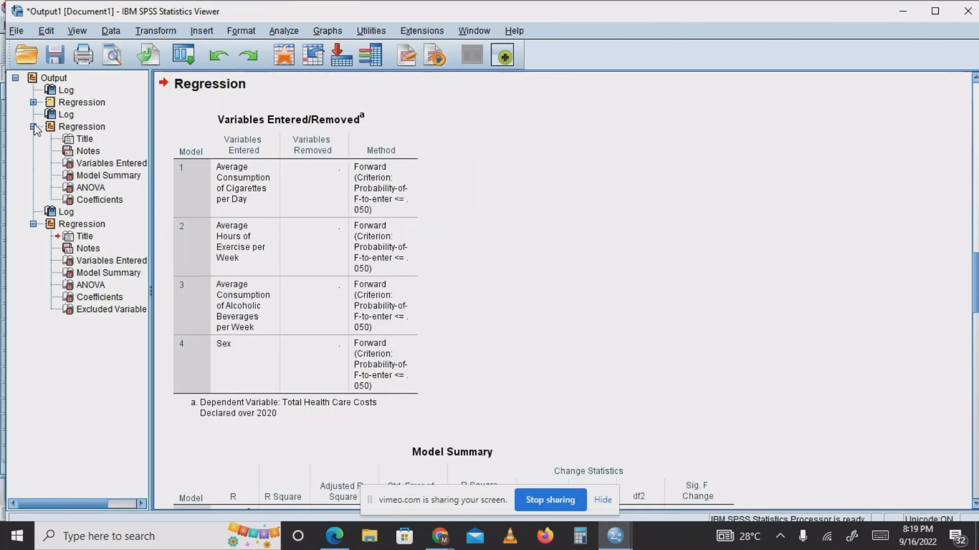
Collapse the second regression in the outline and examine the Forward regression's Variables Entered/Removed, Model Summary, ANOVA, Coefficients and Excluded Variables tables.
left_click(33, 127)
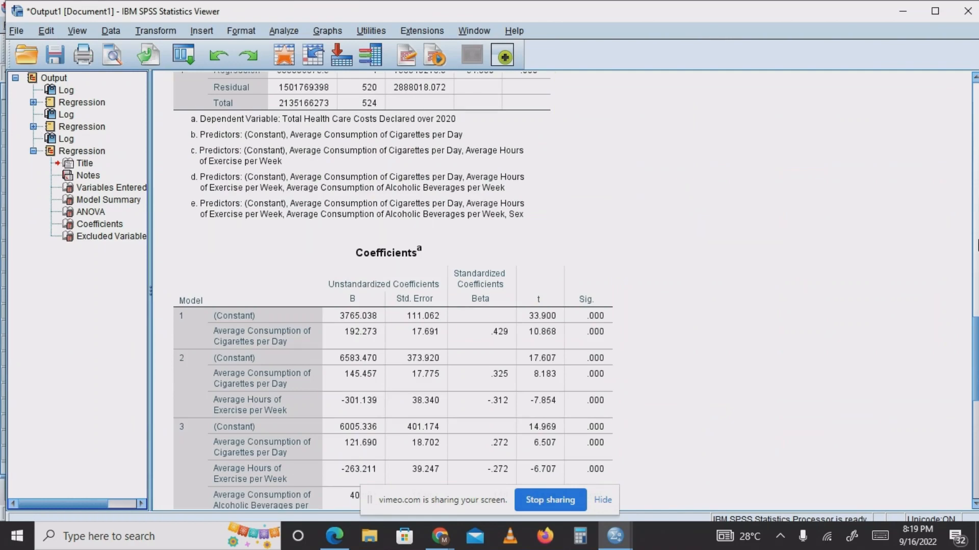
left_click_drag(975, 365, 958, 219)
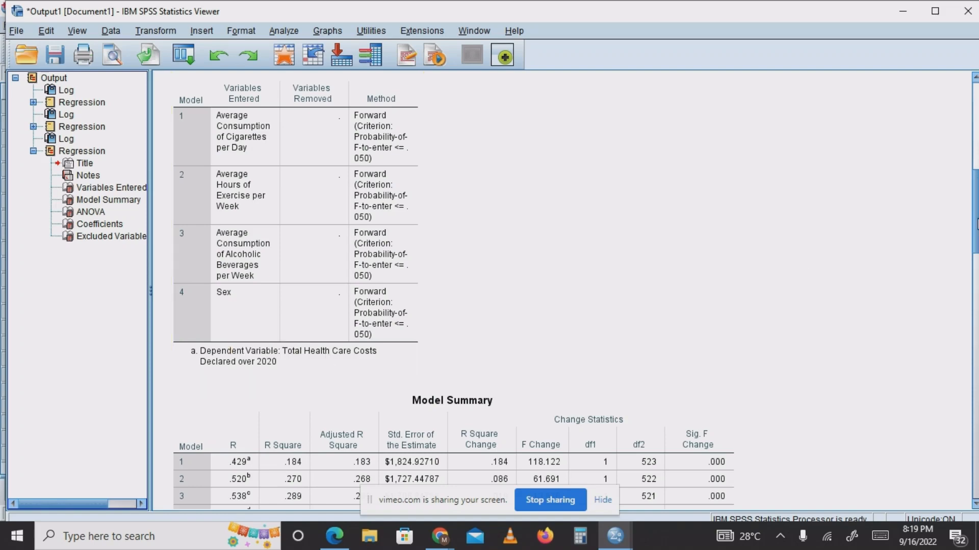
left_click_drag(976, 224, 976, 258)
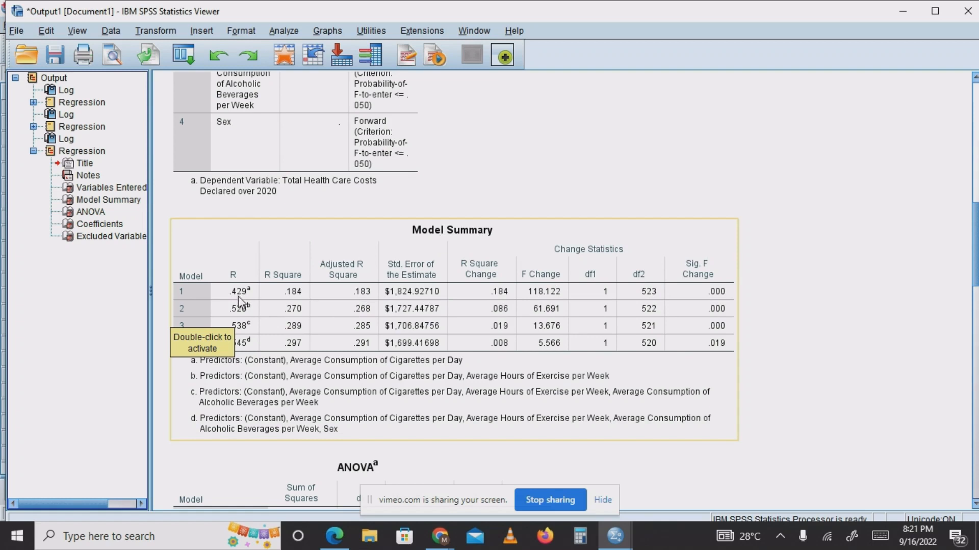
left_click(241, 330)
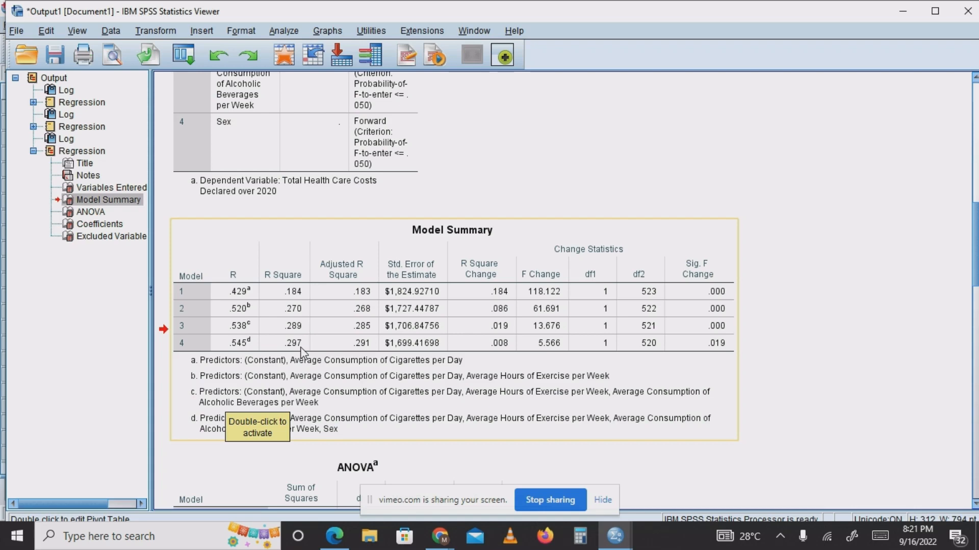
left_click_drag(976, 254, 976, 321)
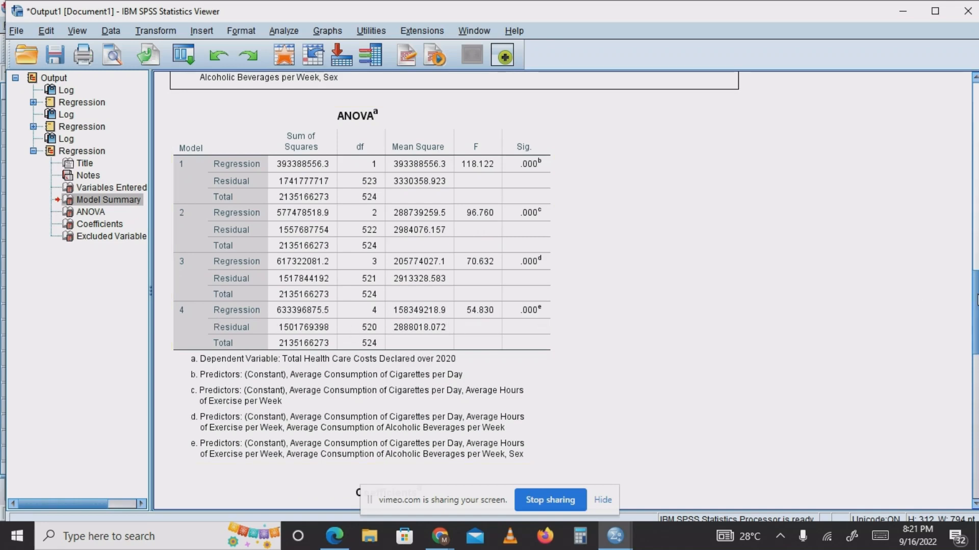
left_click_drag(977, 311, 977, 379)
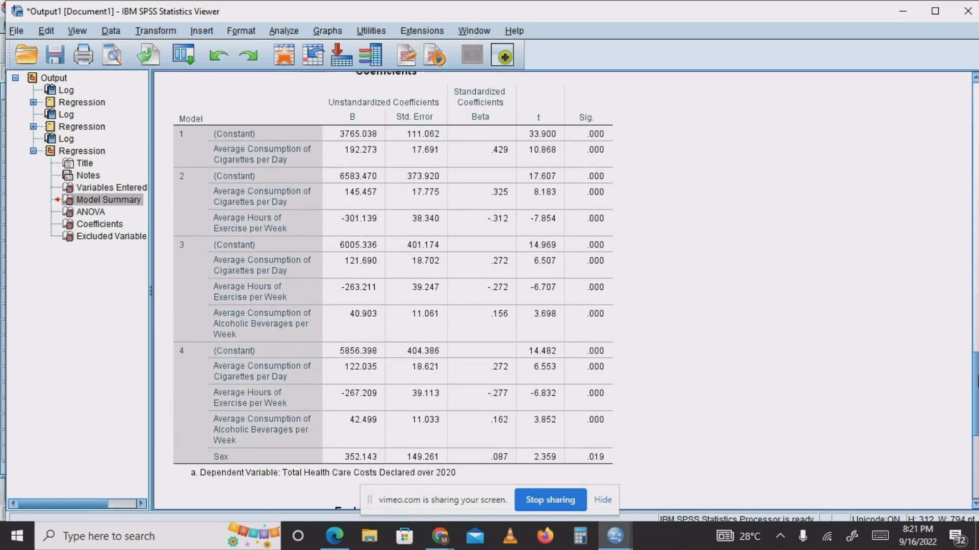
left_click(594, 240)
scroll(550, 276, "down", 10)
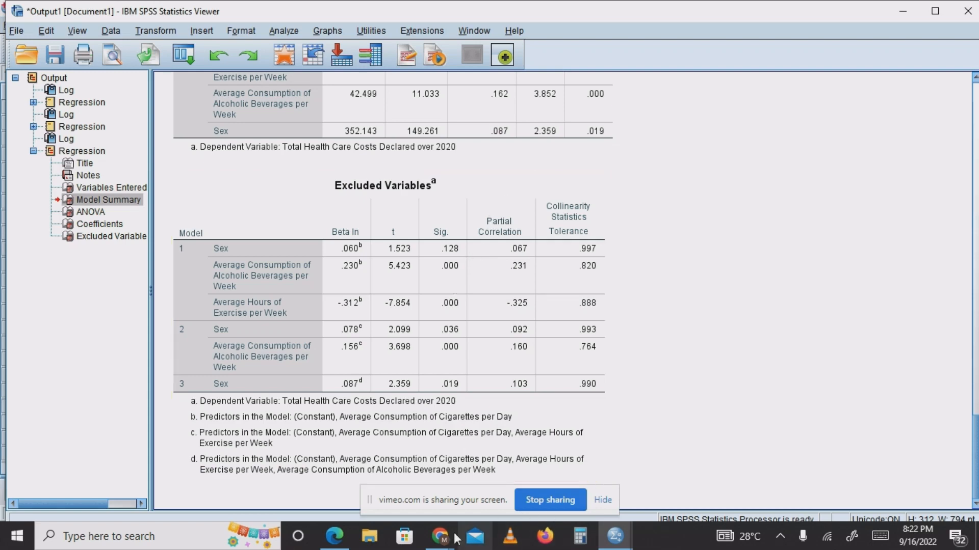
Return to the health-costs data, set the linear regression's method to Backward and run it.
mouse_move(615, 536)
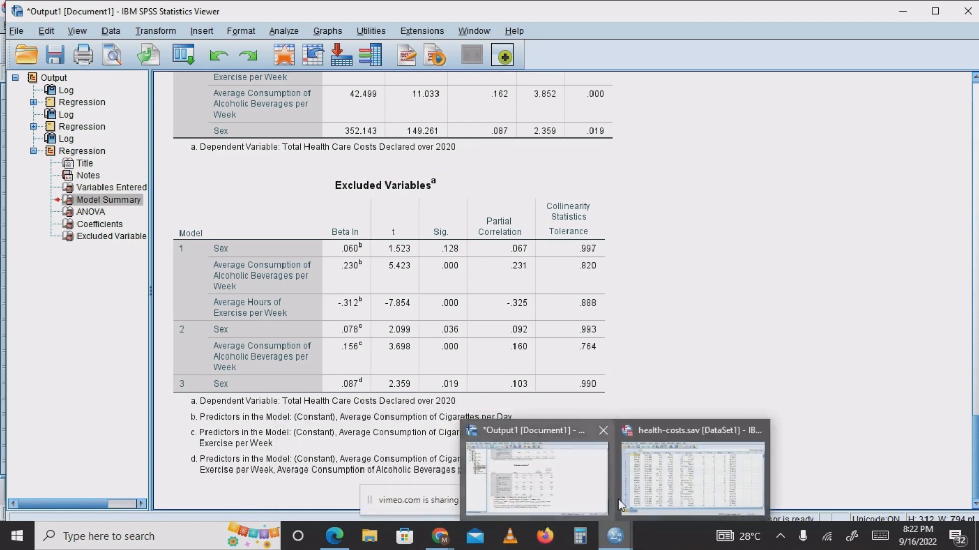
left_click(685, 472)
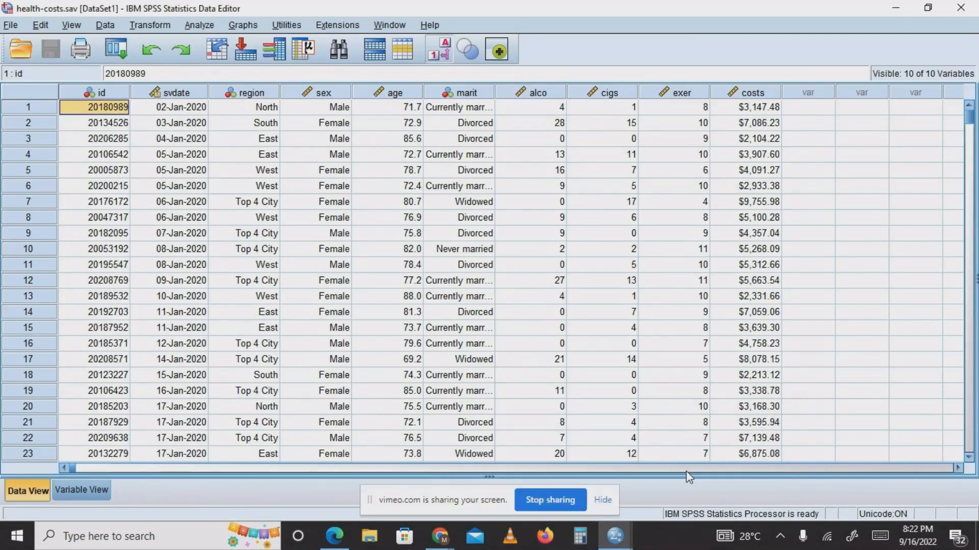
left_click(208, 26)
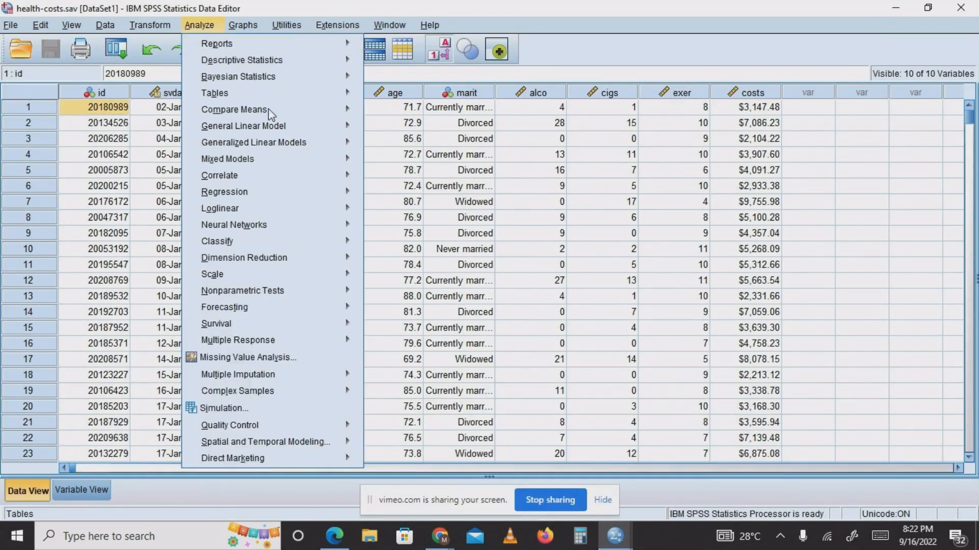
mouse_move(271, 210)
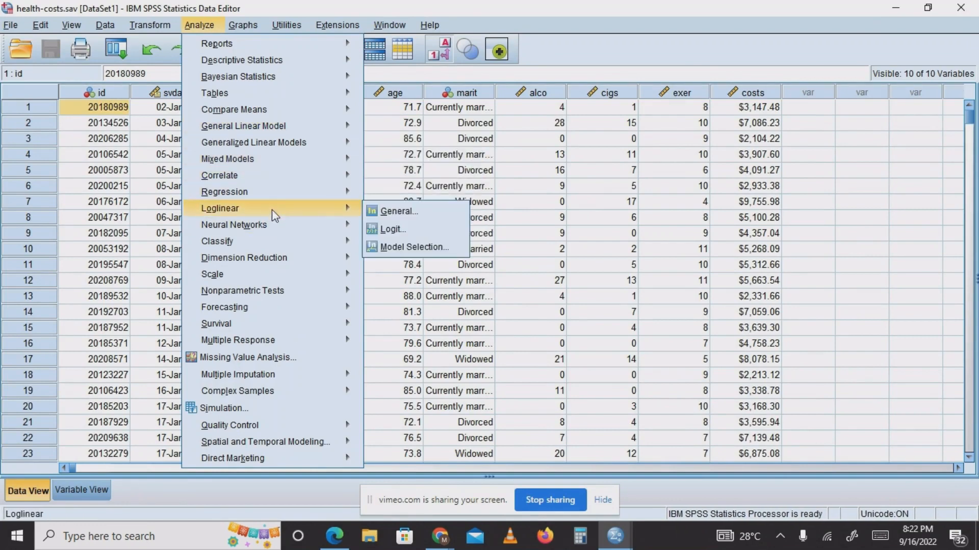
mouse_move(341, 200)
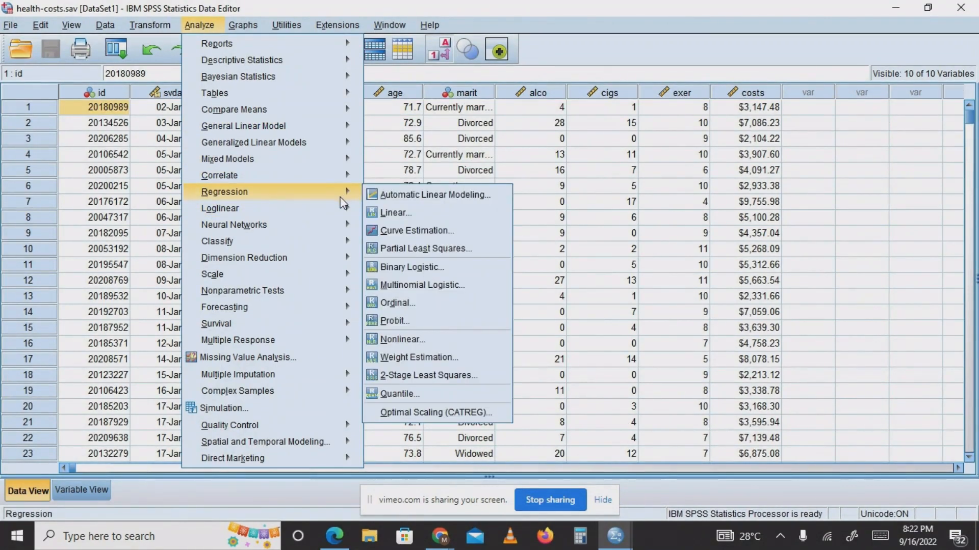
left_click(393, 212)
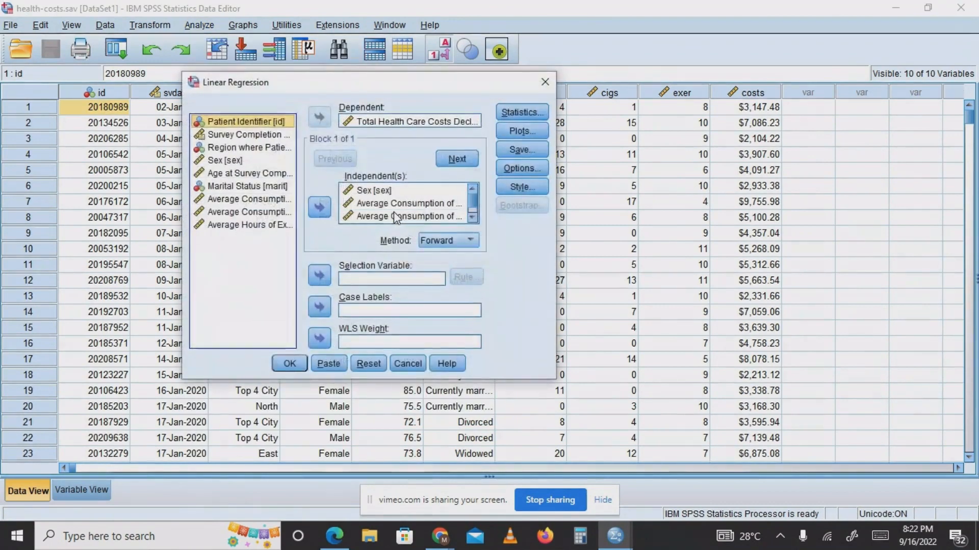
left_click(473, 240)
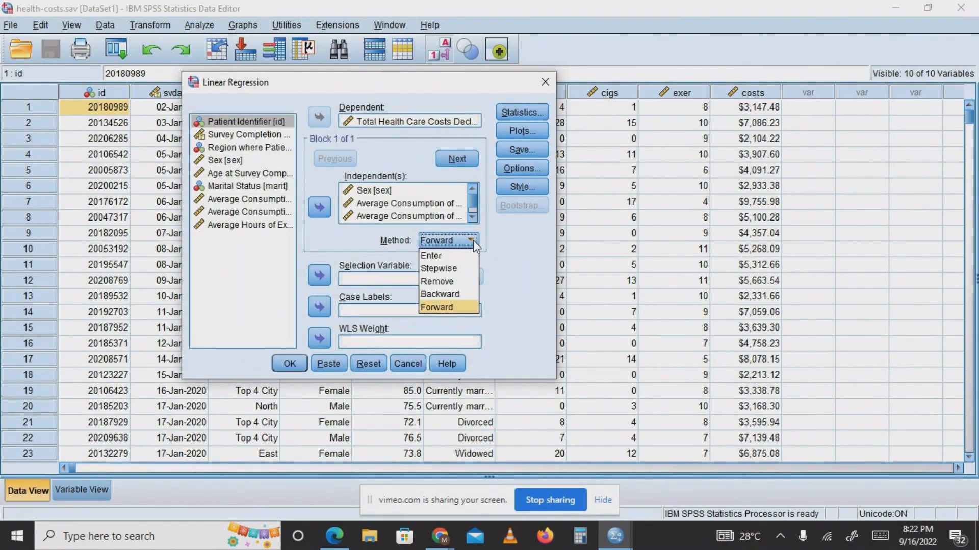
left_click(462, 295)
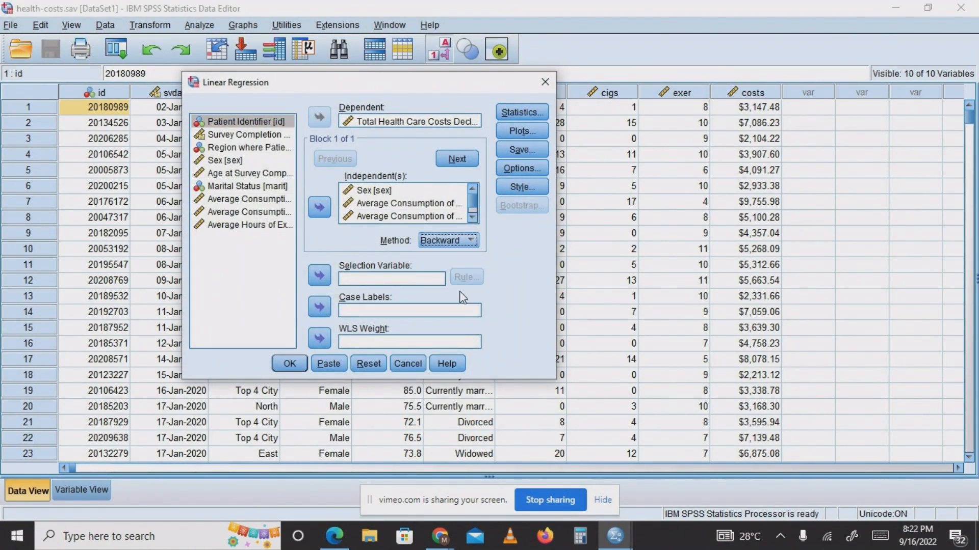
left_click(299, 364)
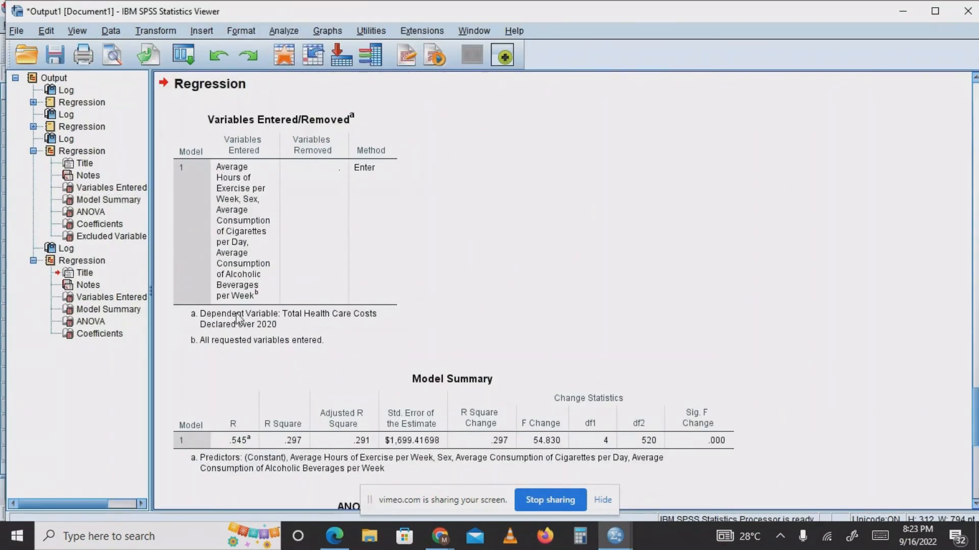
Collapse the Forward regression in the outline and examine the Backward regression's syntax log, Variables Entered/Removed, Model Summary, ANOVA and Coefficients tables.
left_click(33, 151)
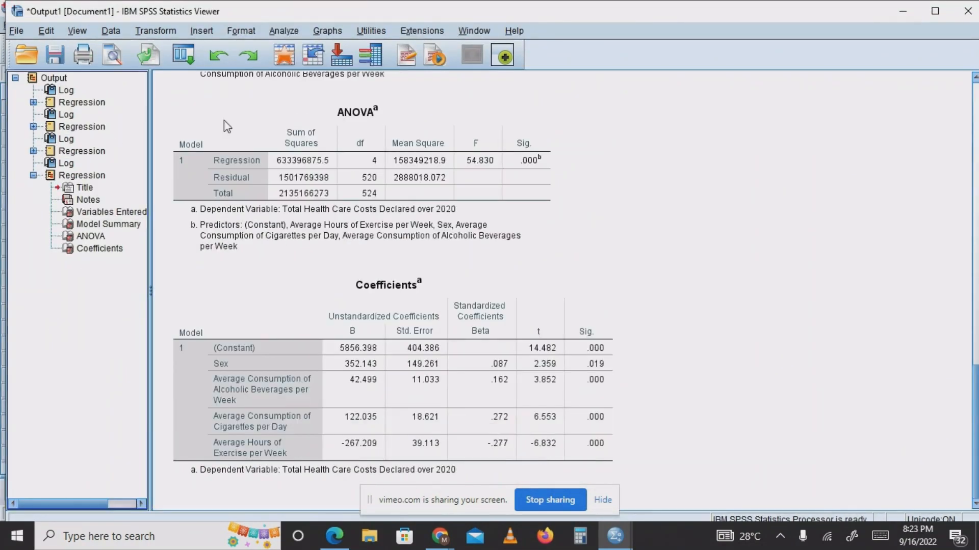
left_click(227, 124)
left_click_drag(974, 395, 959, 244)
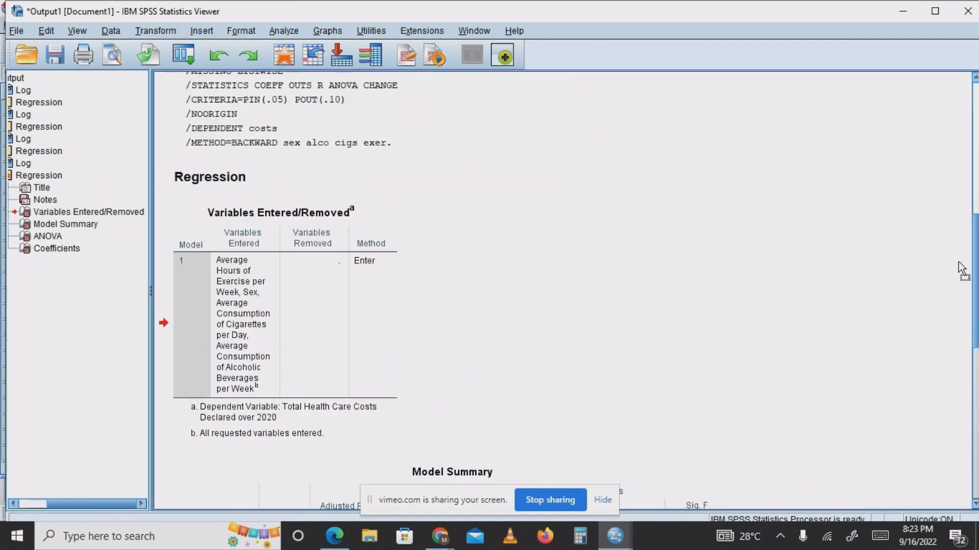
scroll(963, 268, "down", 3)
scroll(976, 334, "down", 2)
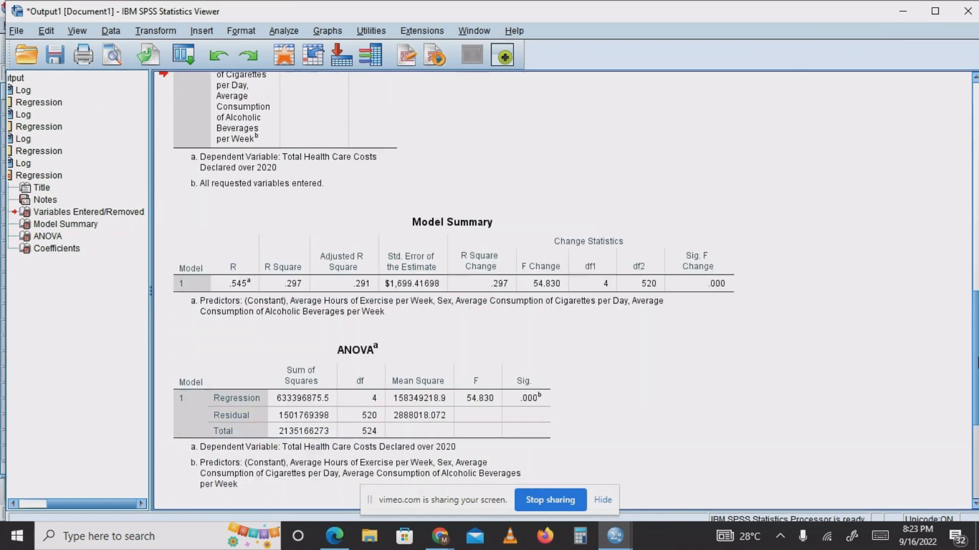
scroll(976, 365, "down", 4)
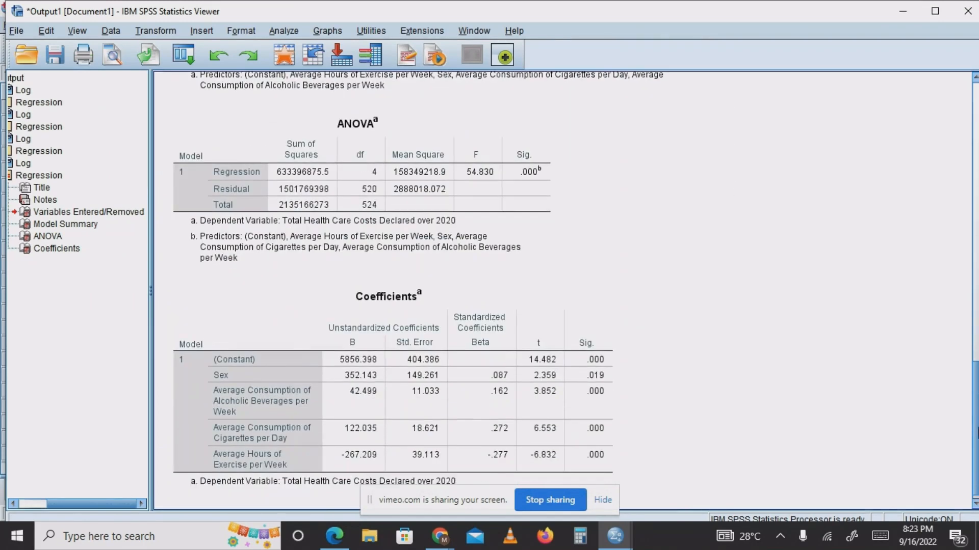
scroll(961, 272, "up", 10)
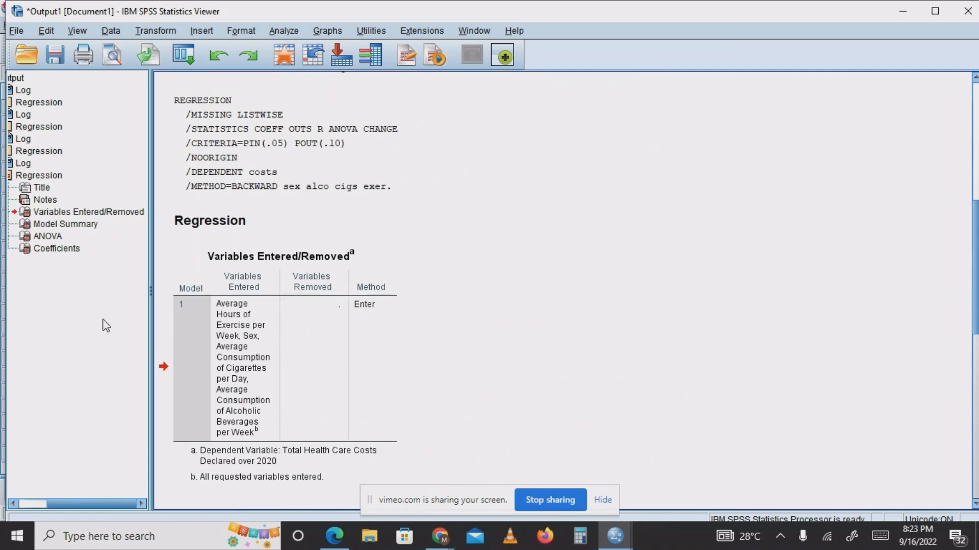
left_click(227, 413)
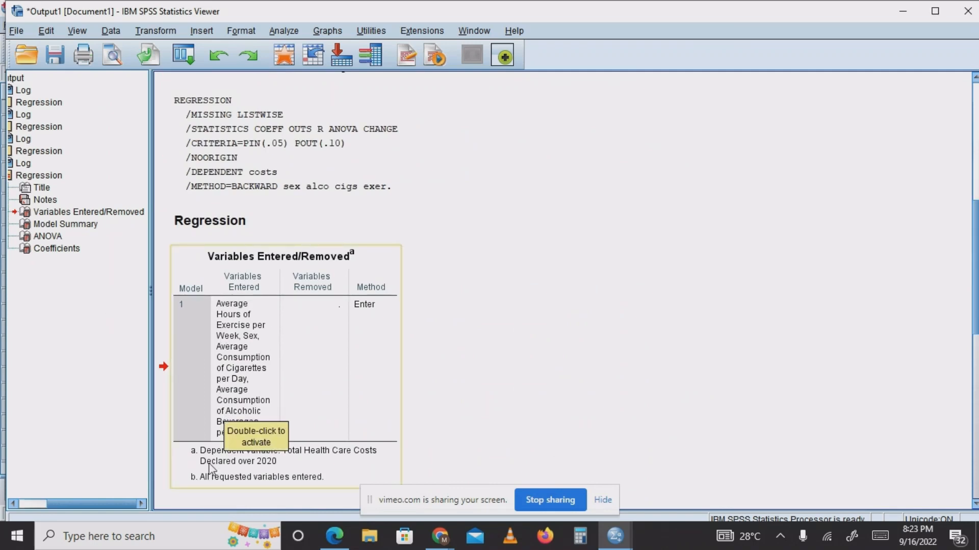
left_click(452, 356)
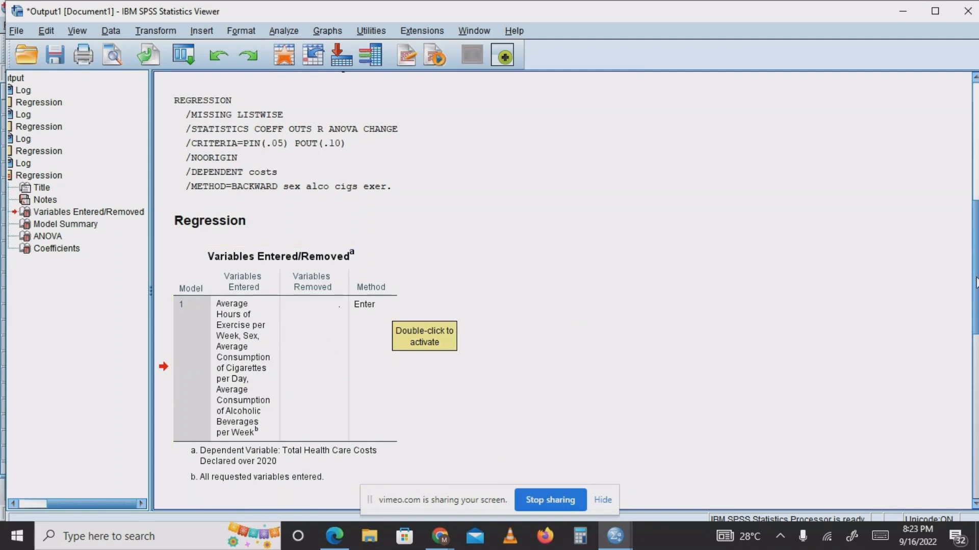
left_click_drag(976, 283, 977, 449)
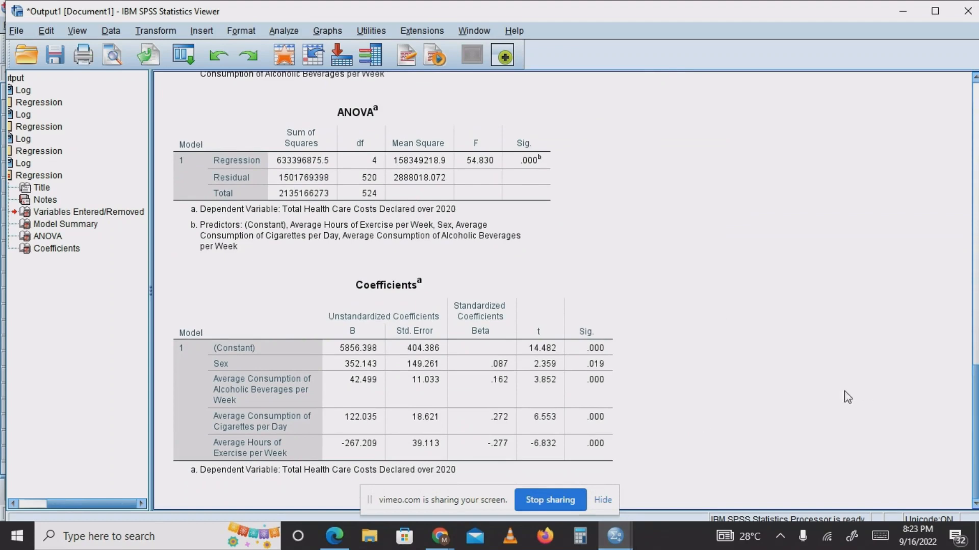
left_click(559, 419)
left_click(710, 343)
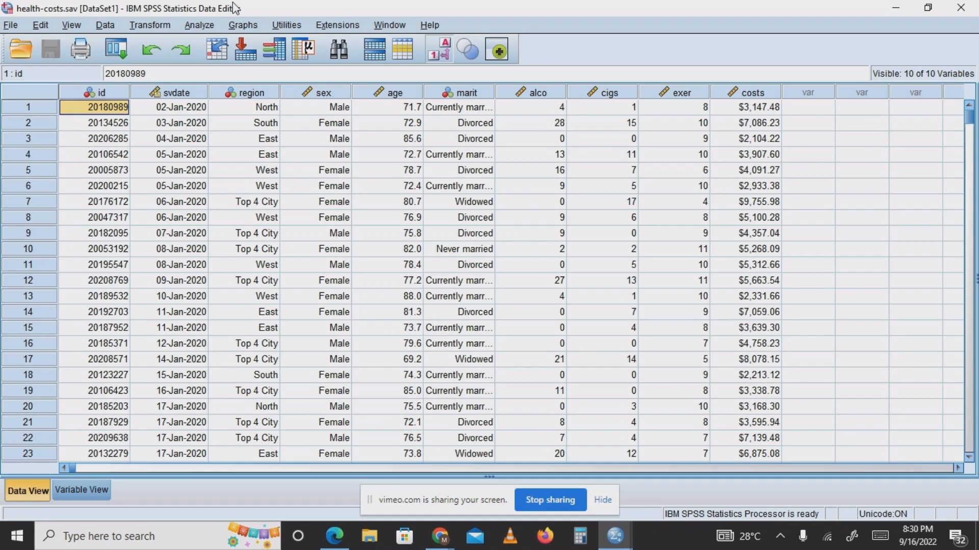
Run the Backward linear regression on the data with probability-of-F stepping criteria of 0.001 for entry and 0.002 for removal.
left_click(200, 26)
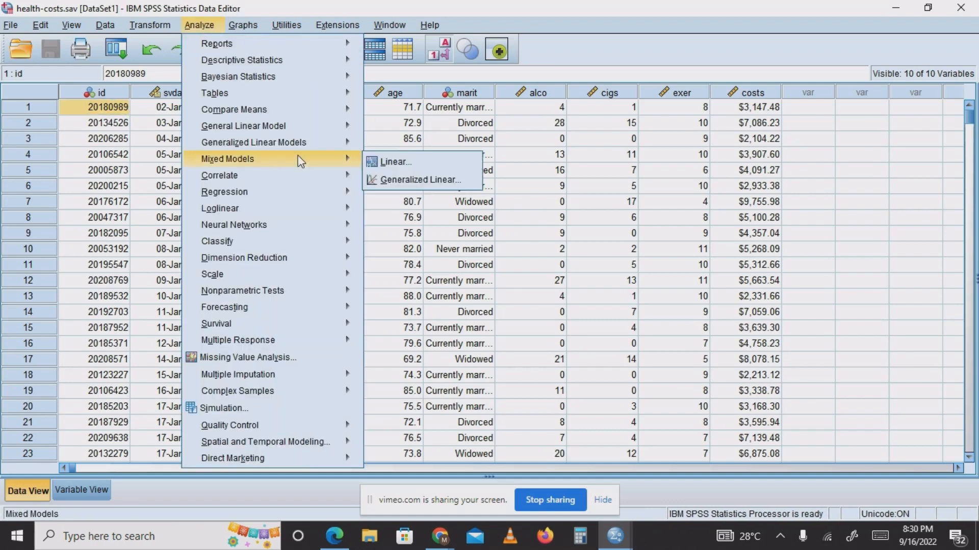
mouse_move(278, 194)
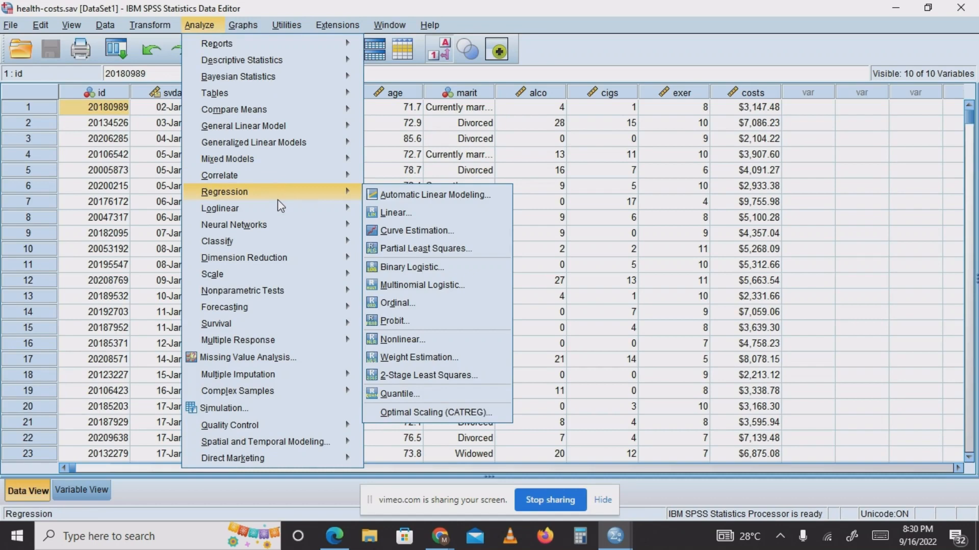
left_click(393, 213)
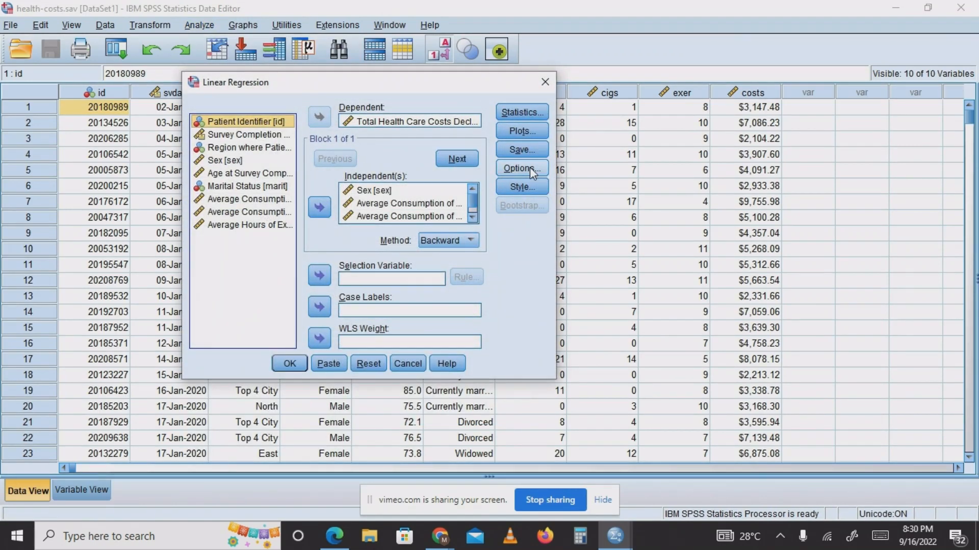
left_click(530, 171)
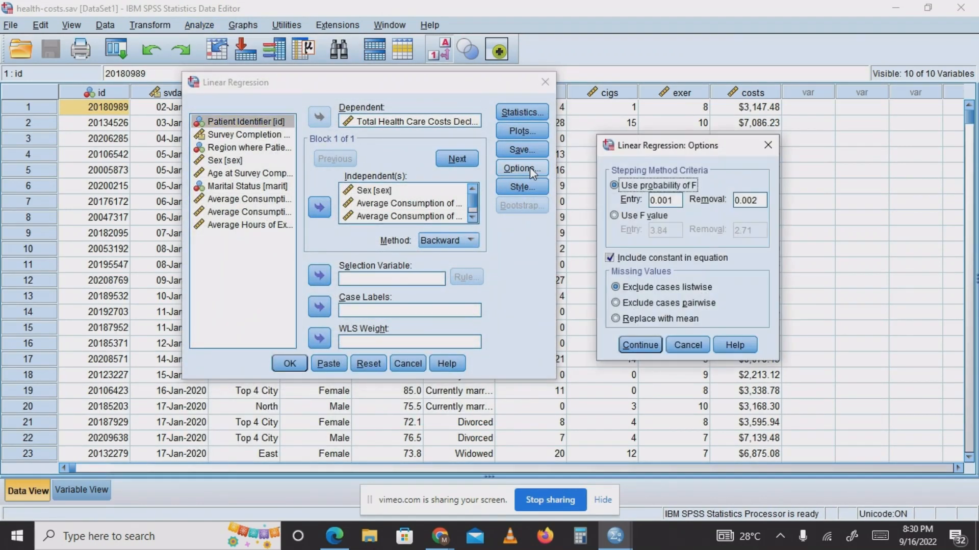
left_click(675, 199)
left_click(649, 348)
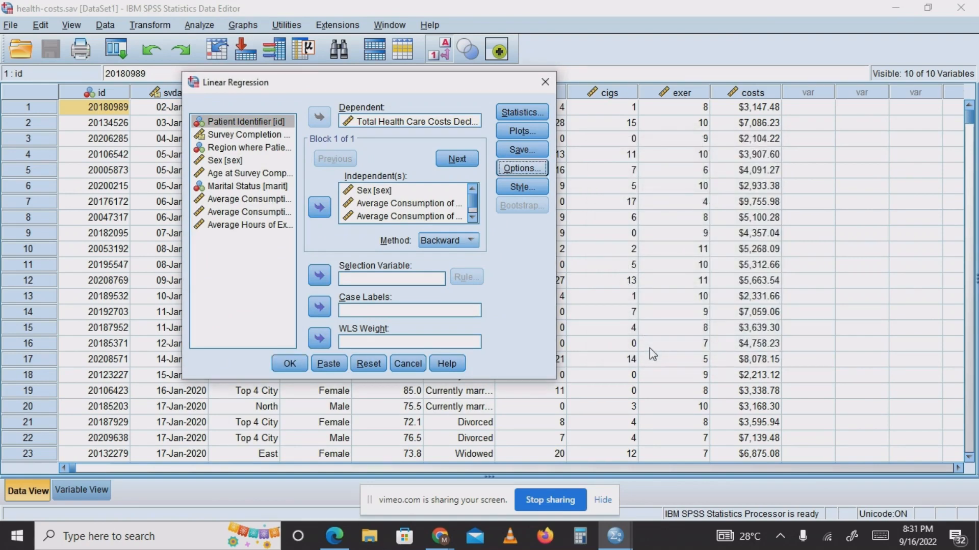
left_click(302, 366)
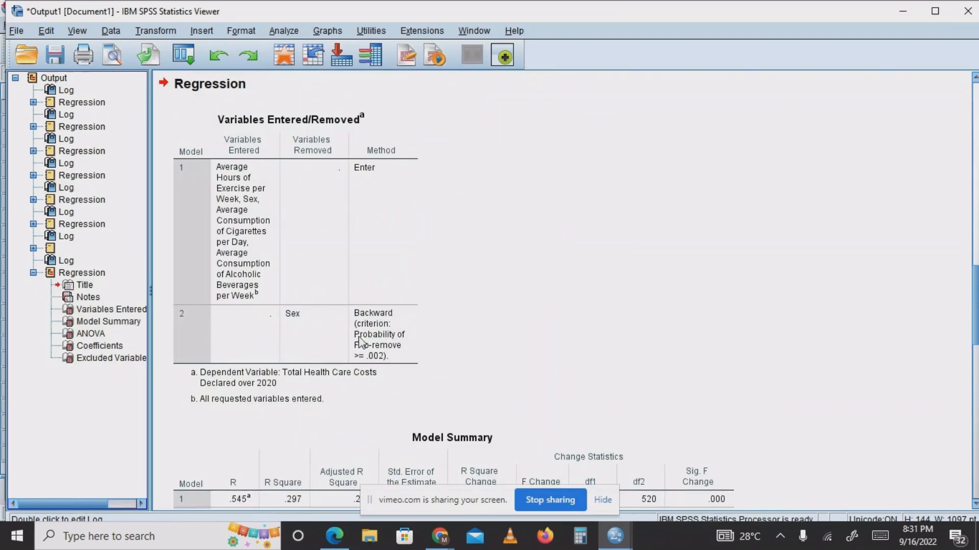
Examine the rerun Backward regression's Variables Entered/Removed, Model Summary, ANOVA, Coefficients and Excluded Variables tables.
left_click(309, 325)
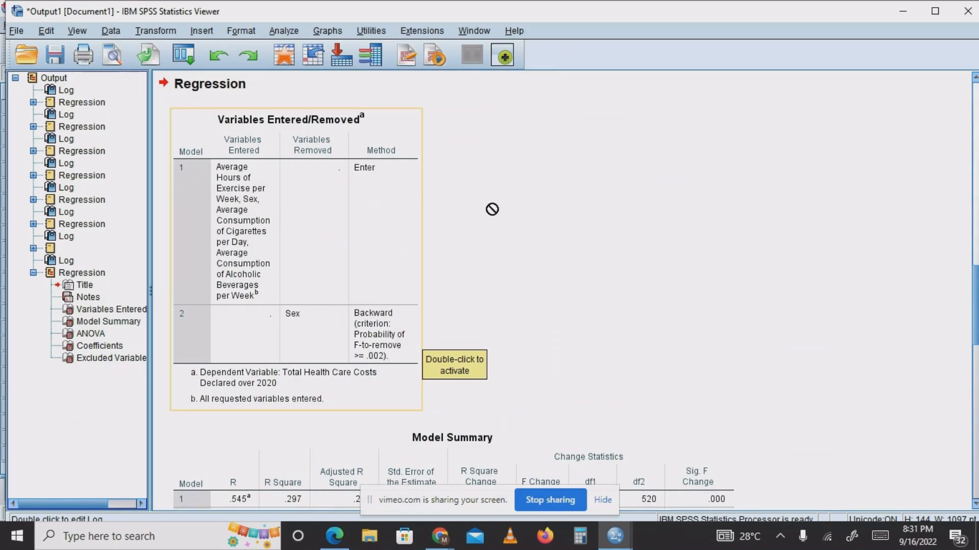
left_click_drag(976, 308, 976, 370)
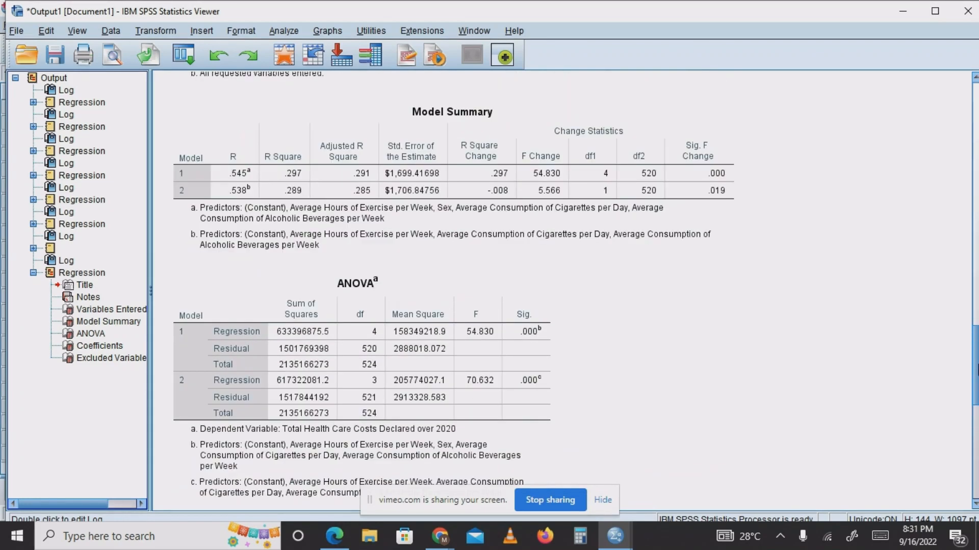
left_click_drag(976, 371, 976, 456)
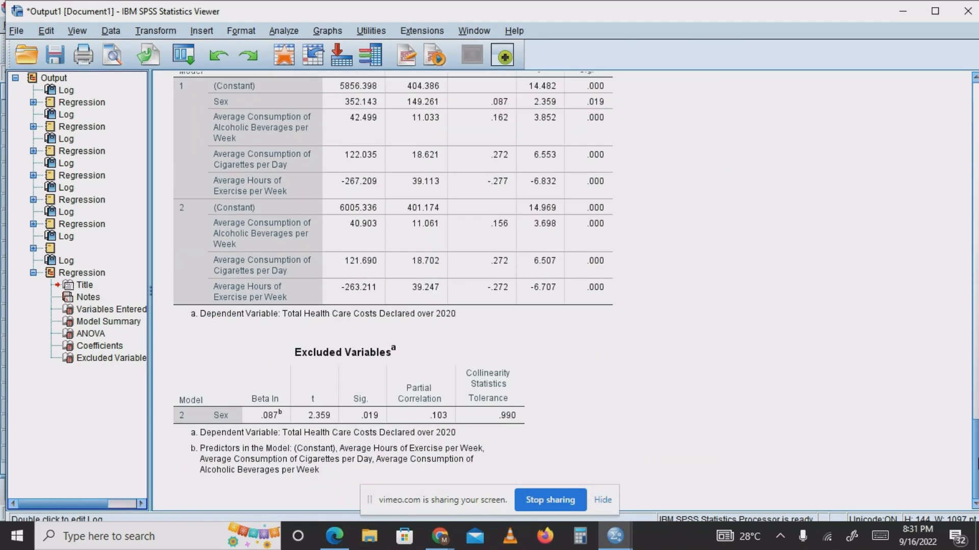
left_click(580, 259)
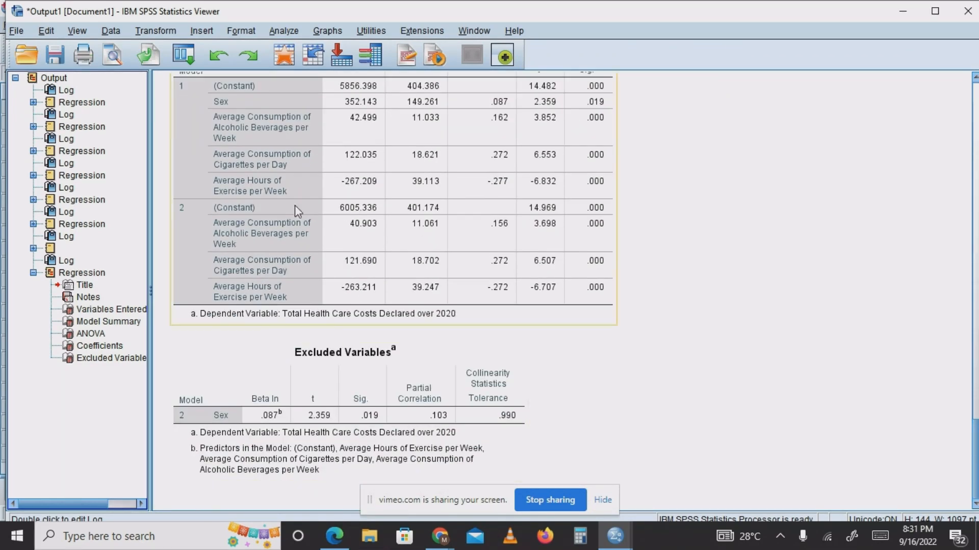
Review both models of the Backward regression again across the Variables Entered/Removed, Model Summary, ANOVA and Coefficients tables.
left_click_drag(976, 441, 972, 354)
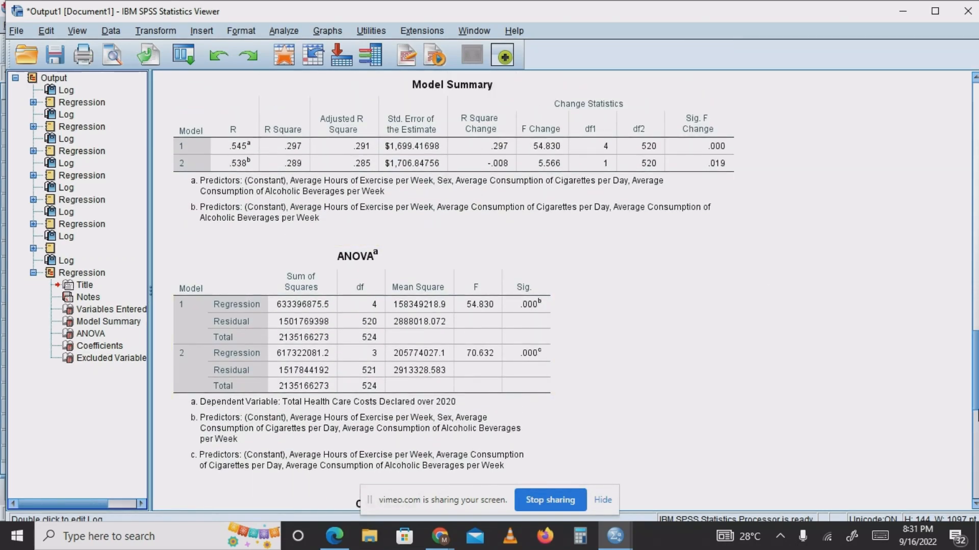
left_click_drag(976, 395, 968, 331)
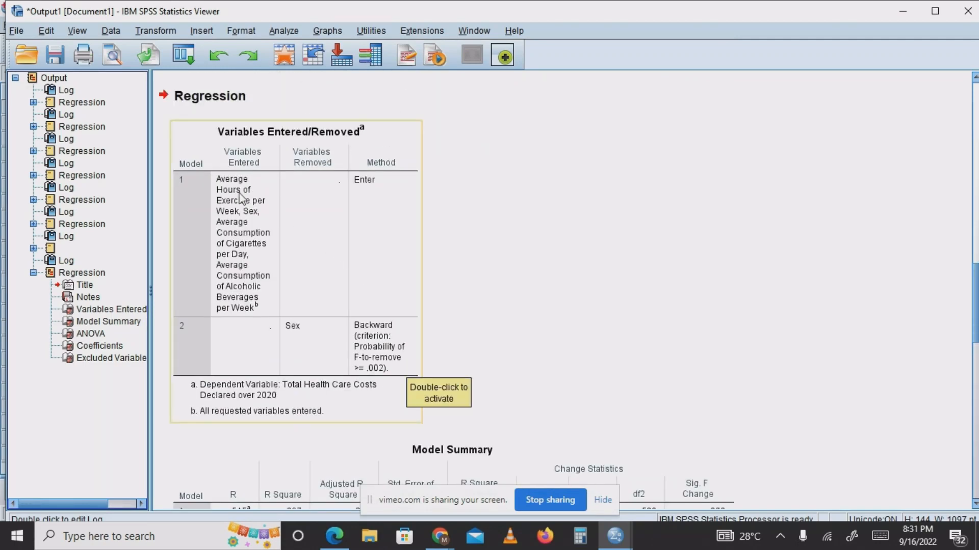
left_click(293, 244)
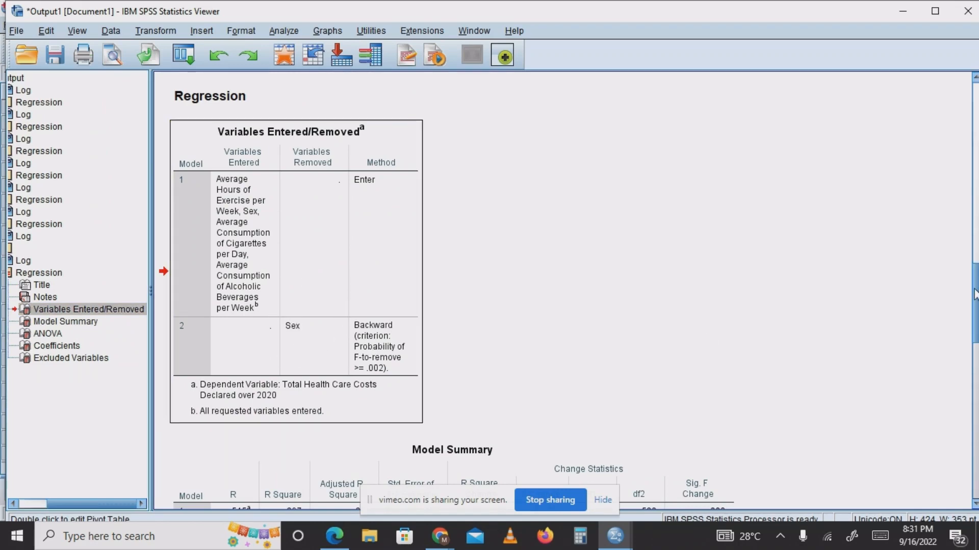
left_click_drag(974, 294, 976, 349)
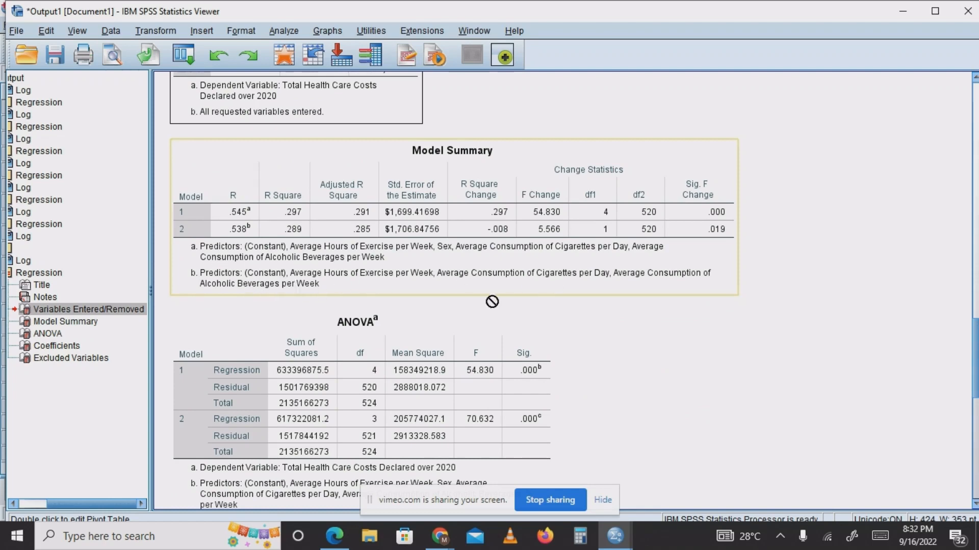
scroll(344, 130, "down", 5)
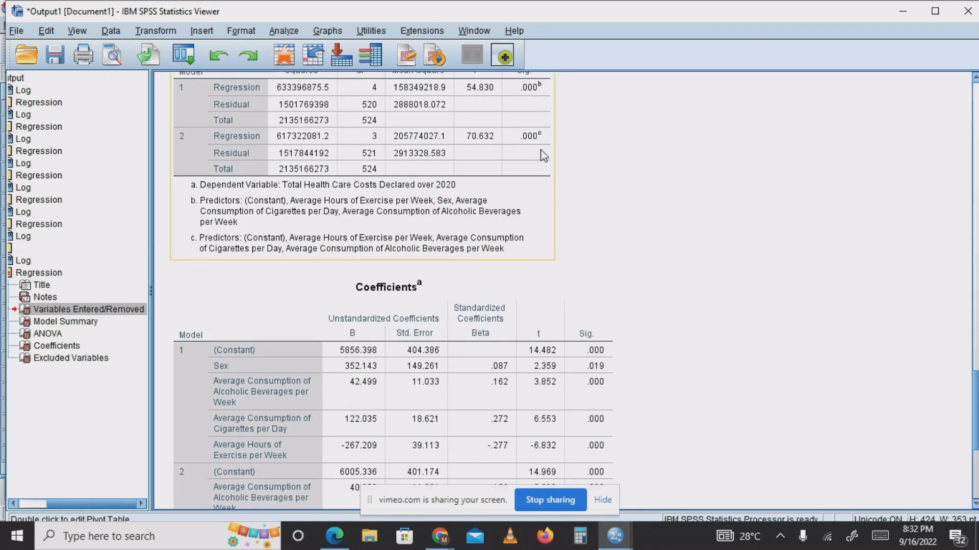
scroll(974, 334, "down", 2)
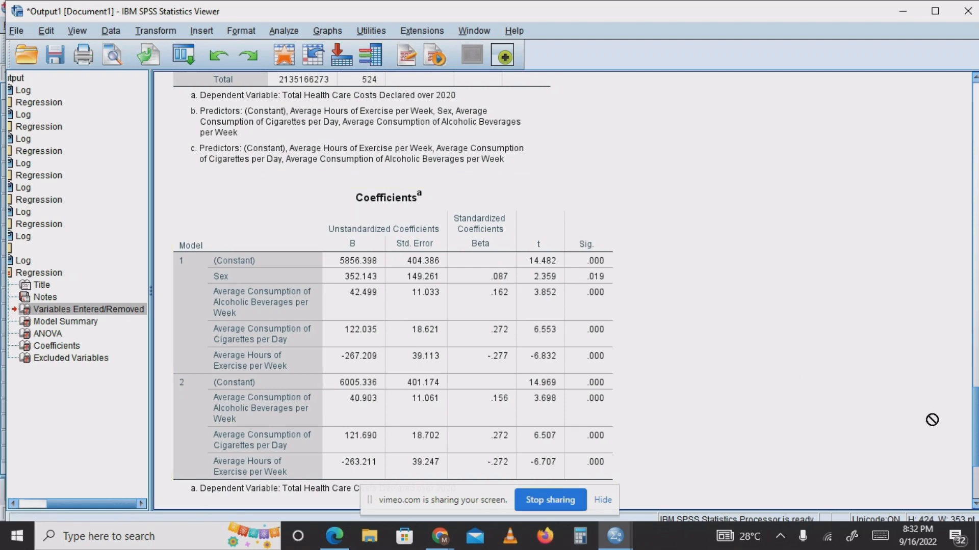
scroll(961, 298, "up", 10)
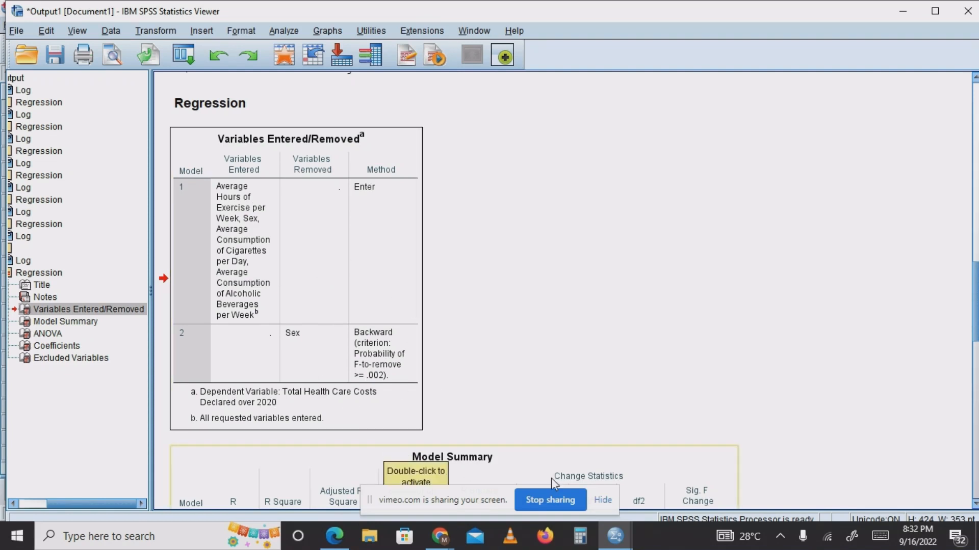
Return to the health-costs data, set the linear regression's method to Stepwise and run it.
mouse_move(440, 535)
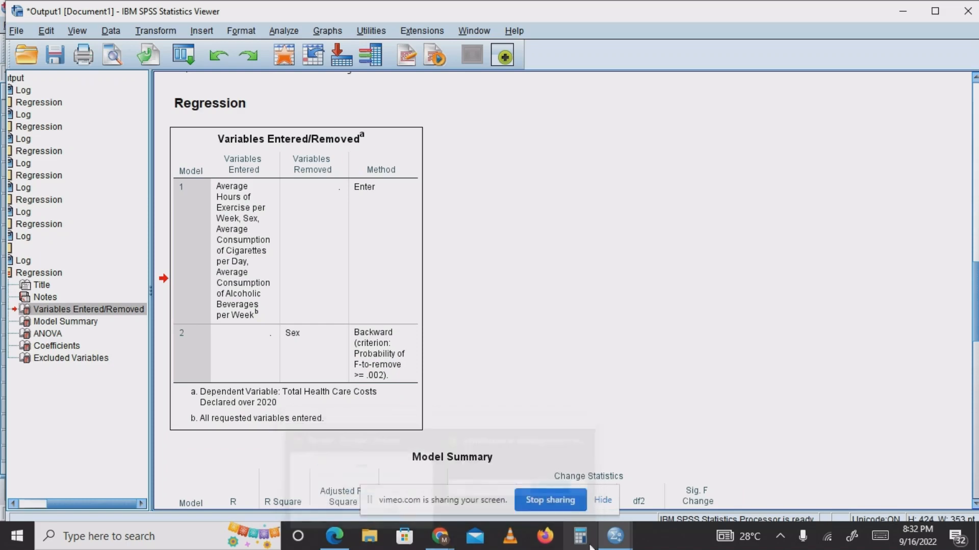
mouse_move(616, 536)
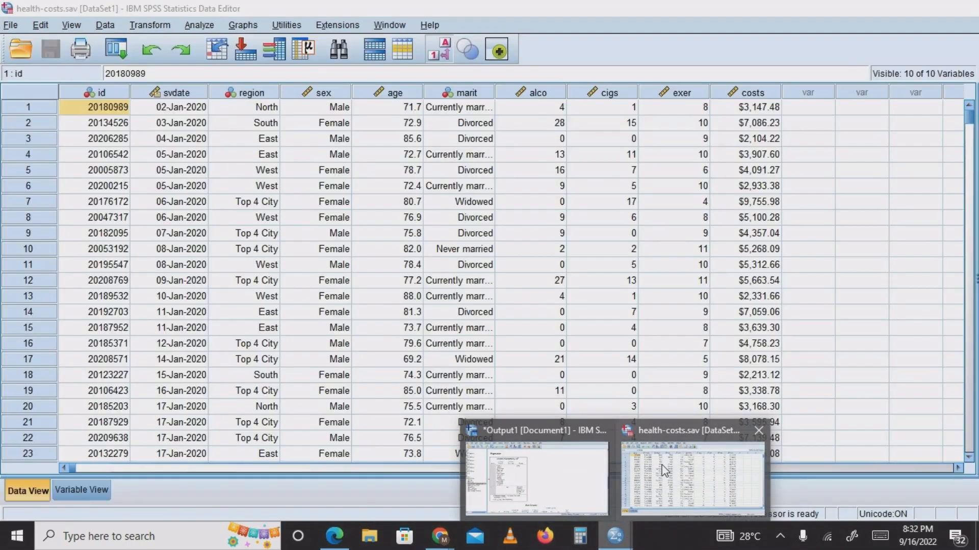
left_click(661, 465)
left_click(198, 25)
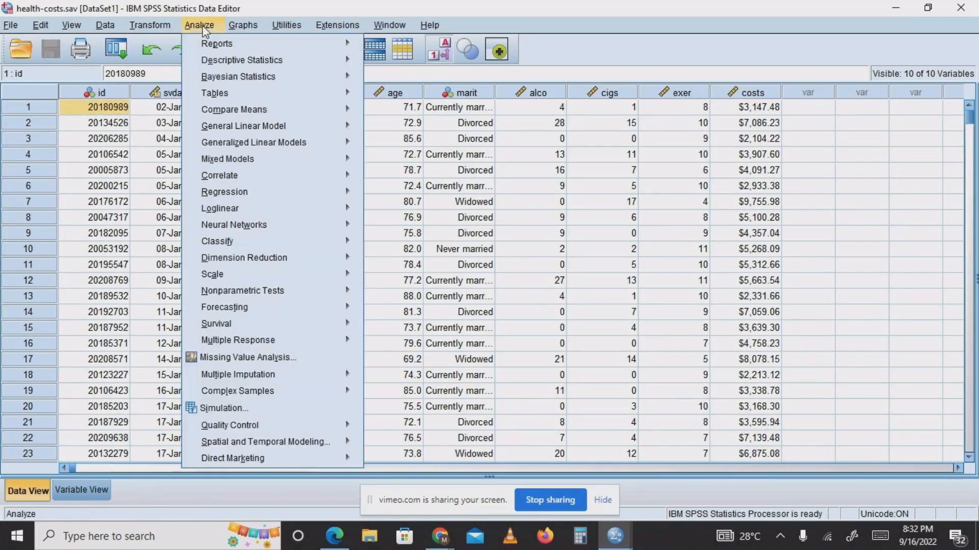
mouse_move(270, 192)
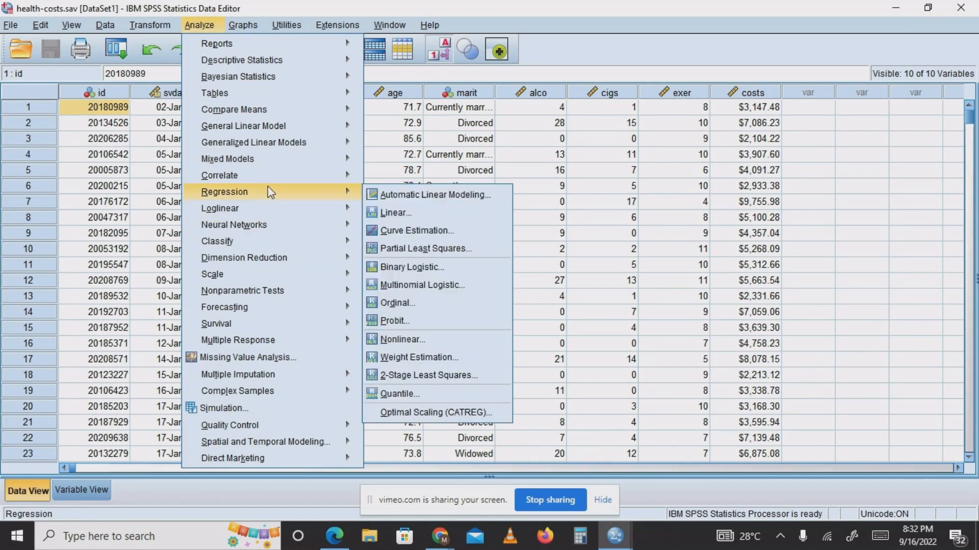
left_click(389, 214)
left_click(471, 240)
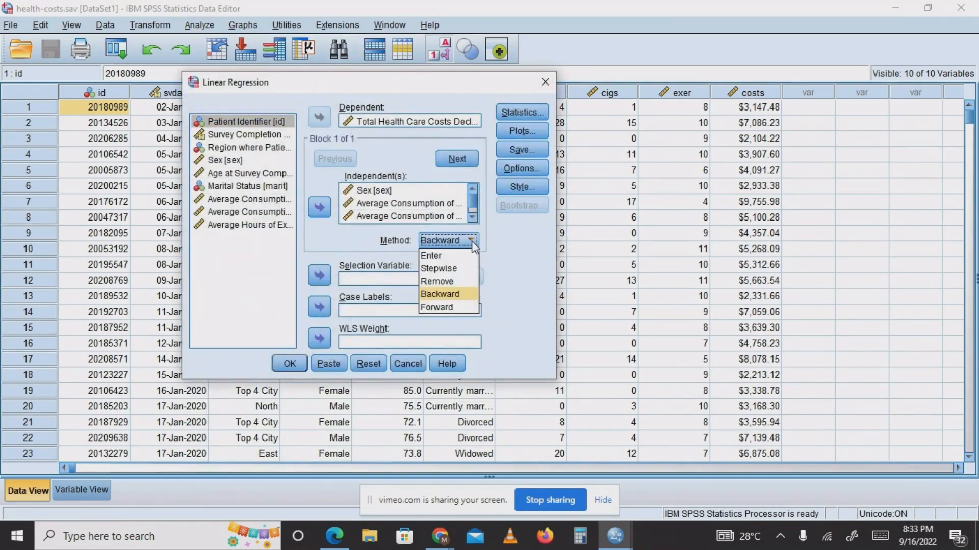
left_click(457, 269)
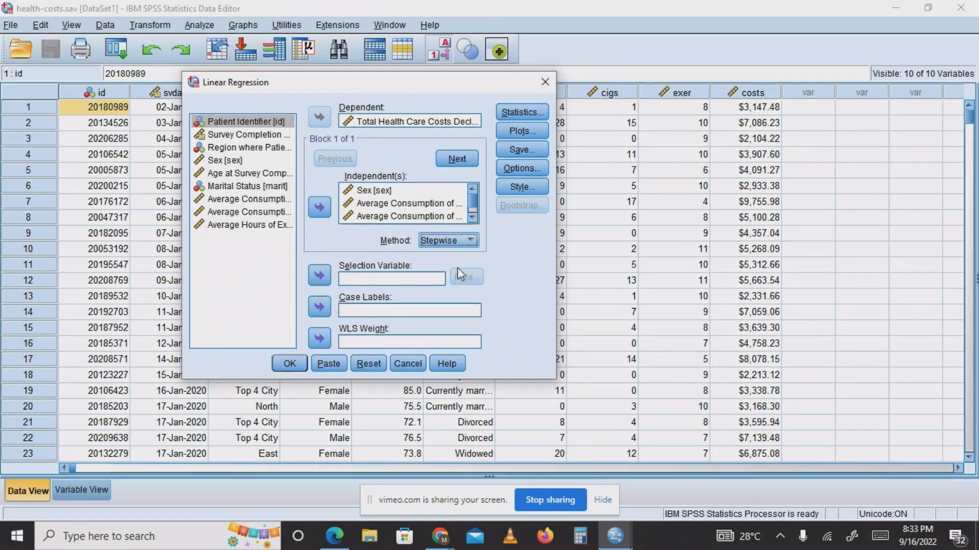
left_click(293, 370)
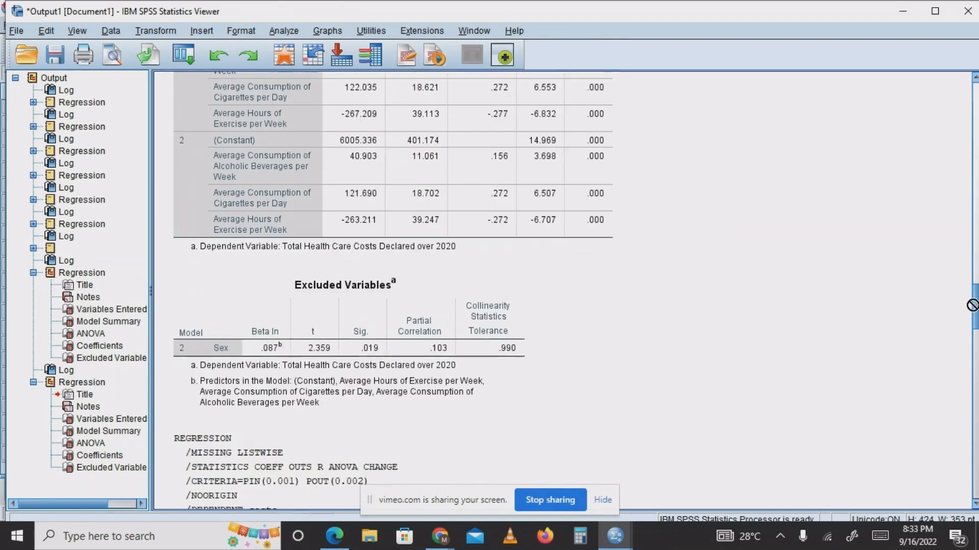
Collapse the Backward regression in the outline and examine the Stepwise regression's Variables Entered/Removed, Model Summary, ANOVA and Excluded Variables tables.
left_click(33, 273)
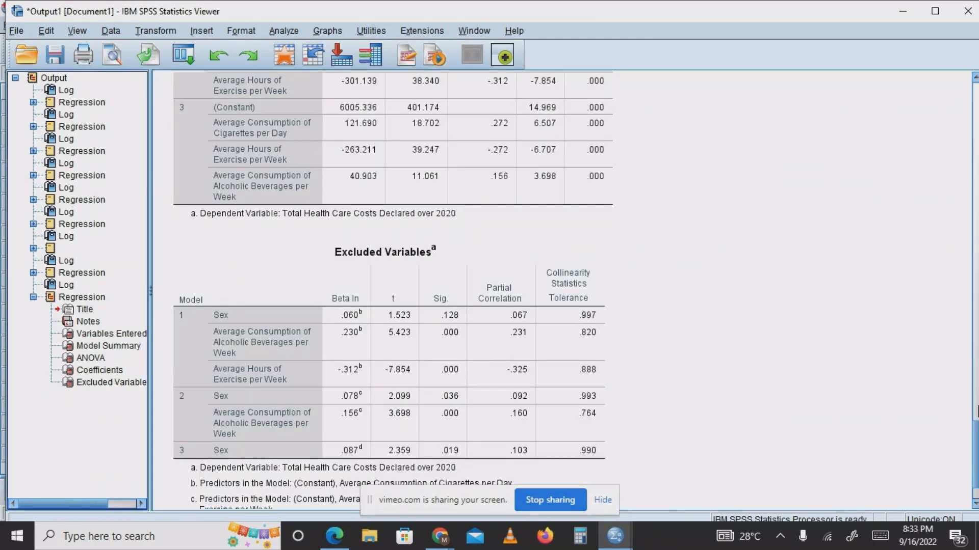
left_click_drag(977, 441, 961, 261)
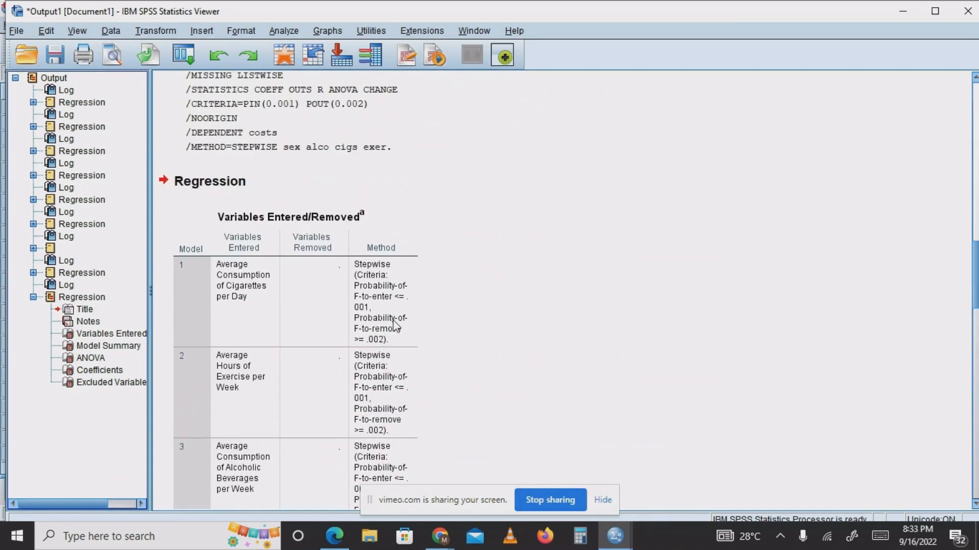
left_click(279, 297)
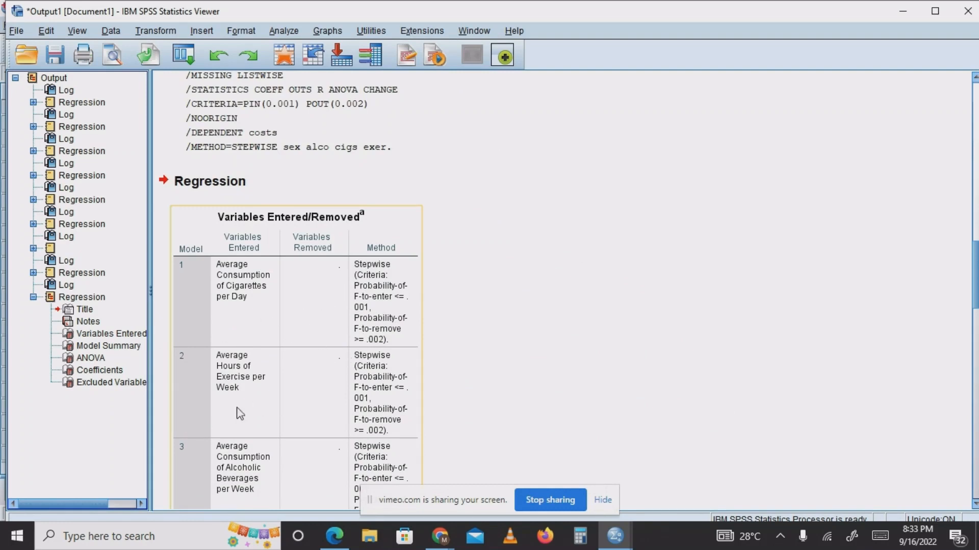
left_click(423, 395)
left_click_drag(975, 305, 975, 383)
left_click(597, 162)
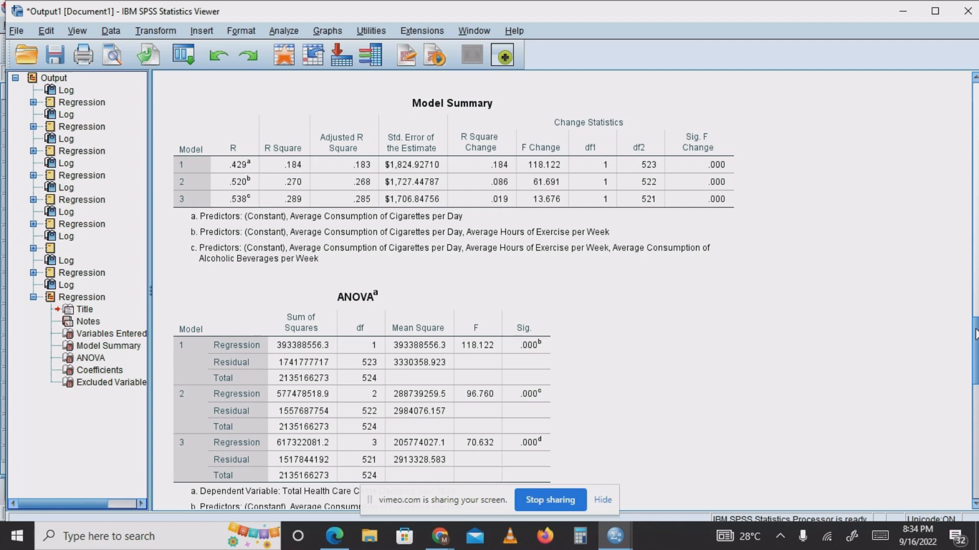
left_click_drag(975, 334, 976, 479)
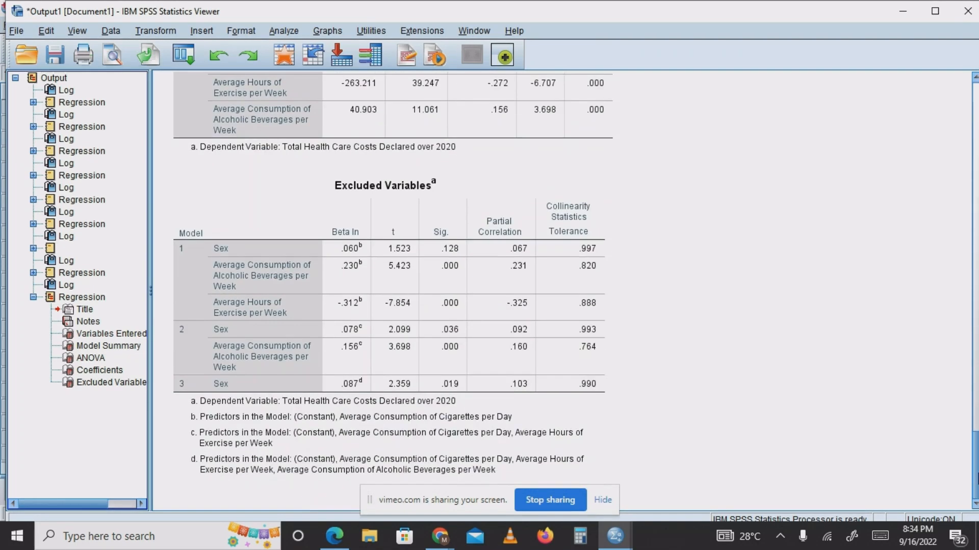